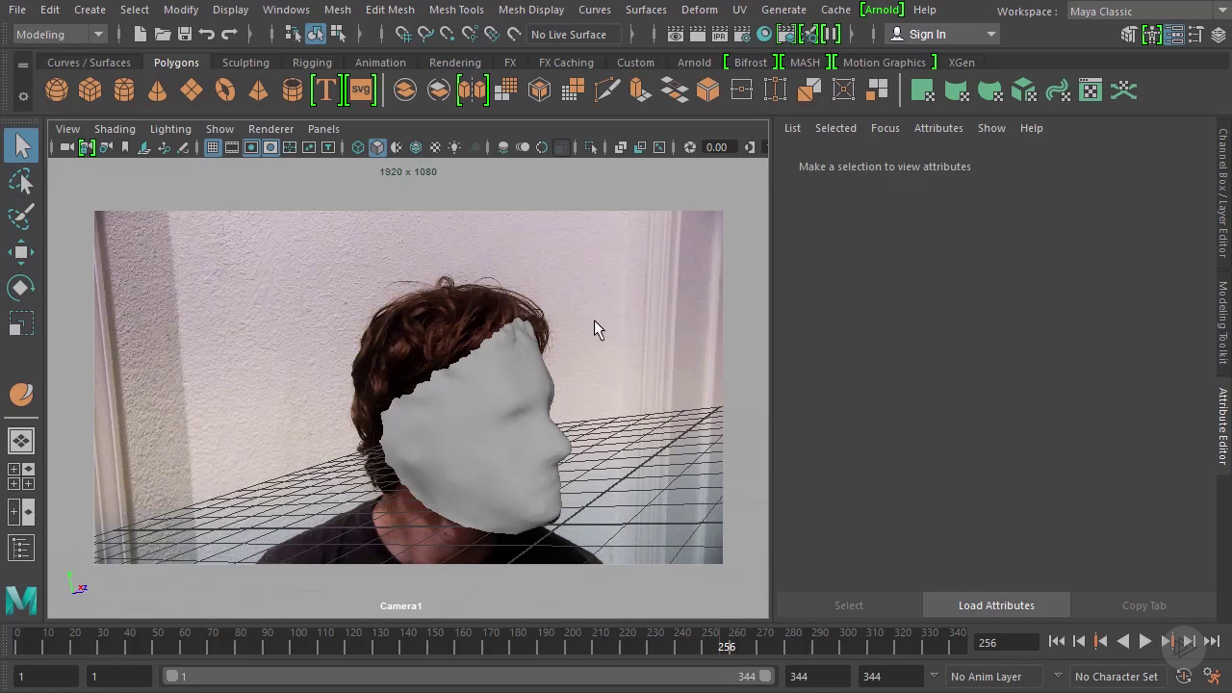
- Try to move a single vertex on the forehead of the scanned face mesh, and undo the move
click(530, 380)
right_drag(537, 384, 481, 361)
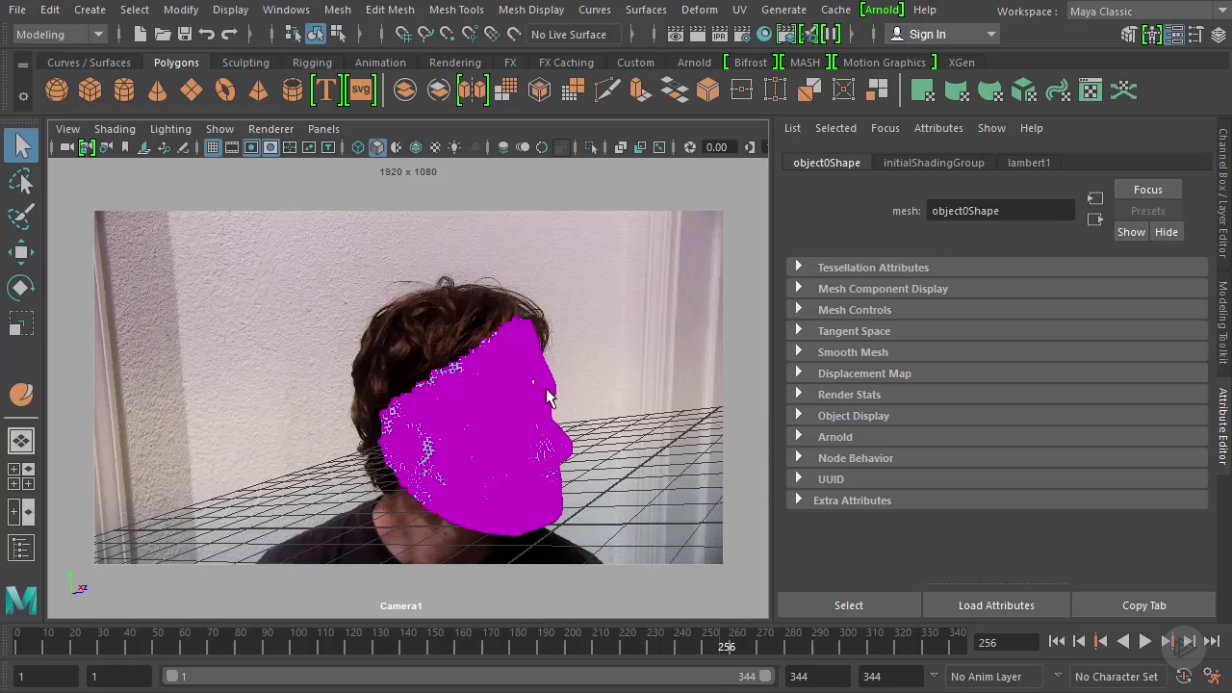
key(w)
drag(535, 382, 578, 376)
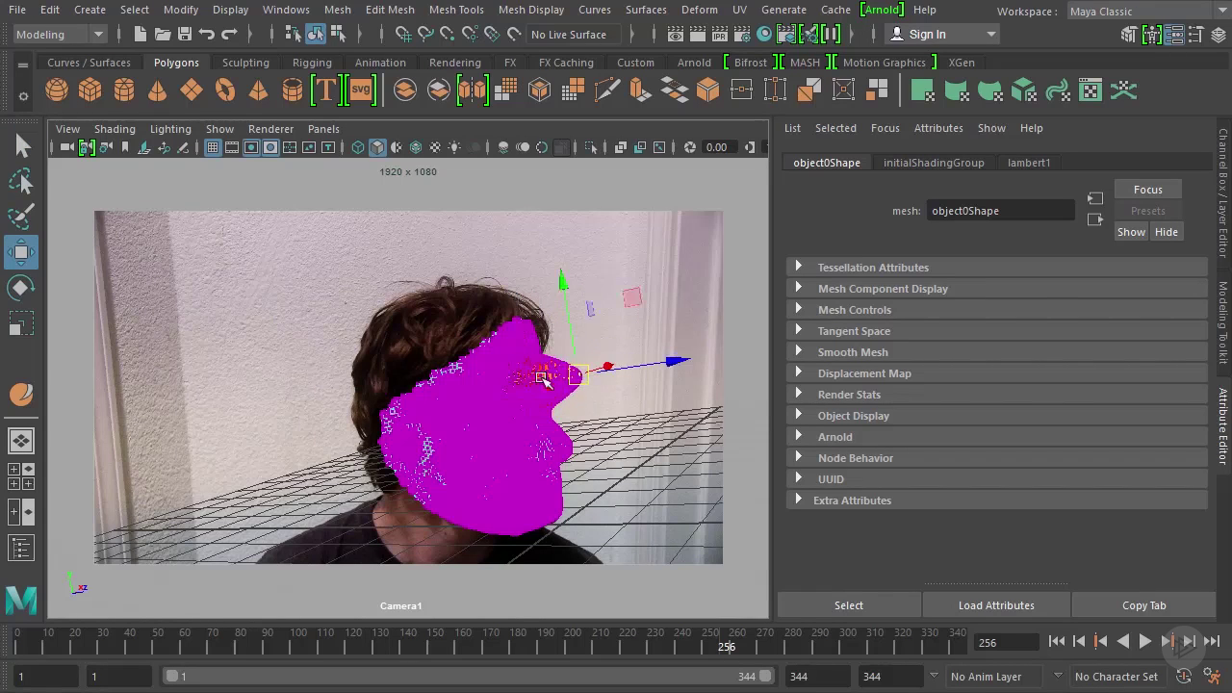
key(ctrl+z)
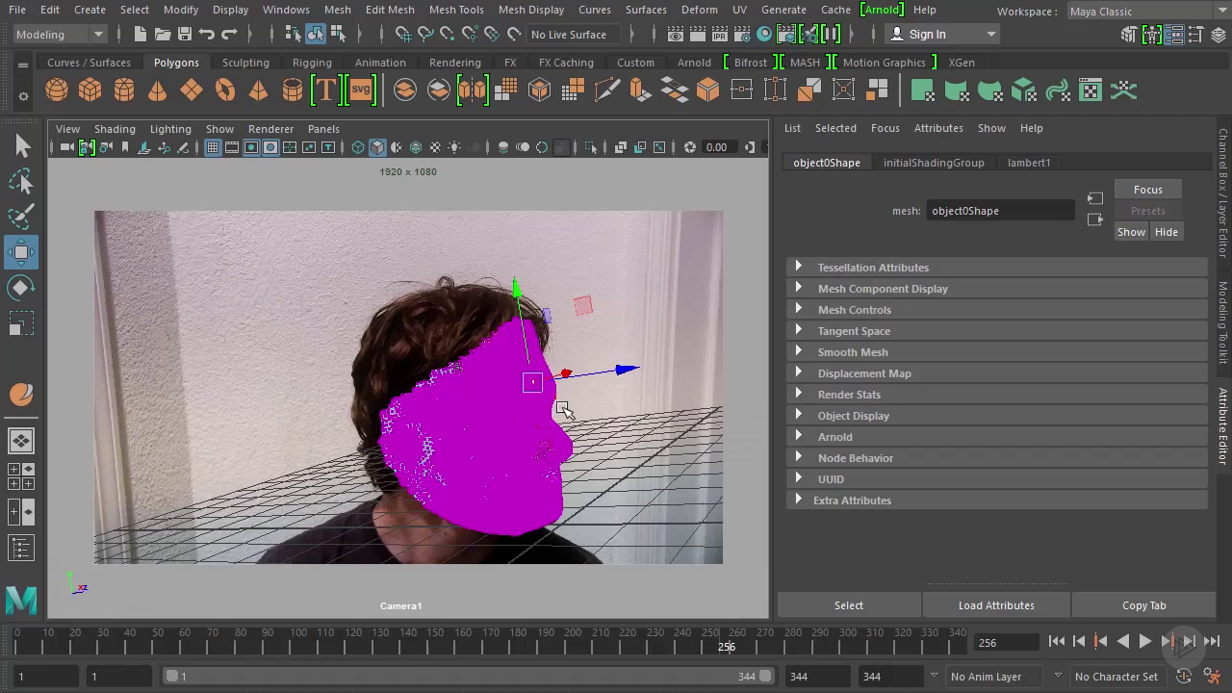
click(608, 438)
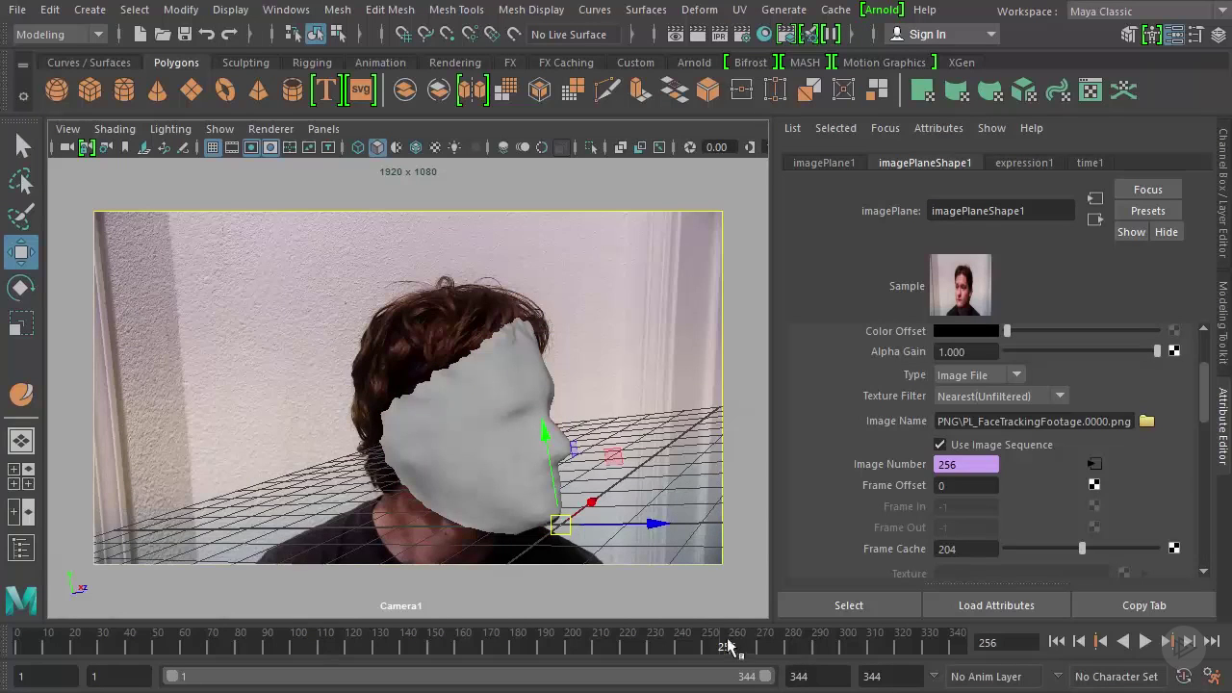
- Show the camera view with X-ray shading and without the grid, at frame 107
drag(729, 647, 425, 635)
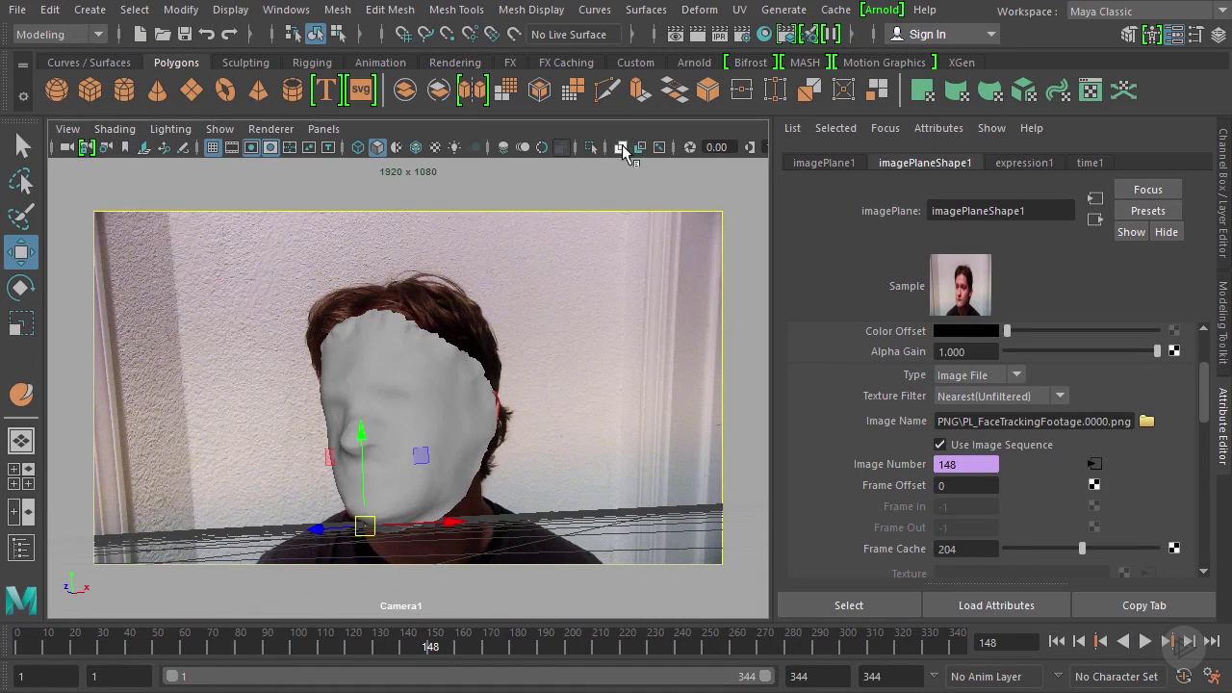
click(621, 147)
key(alt+v)
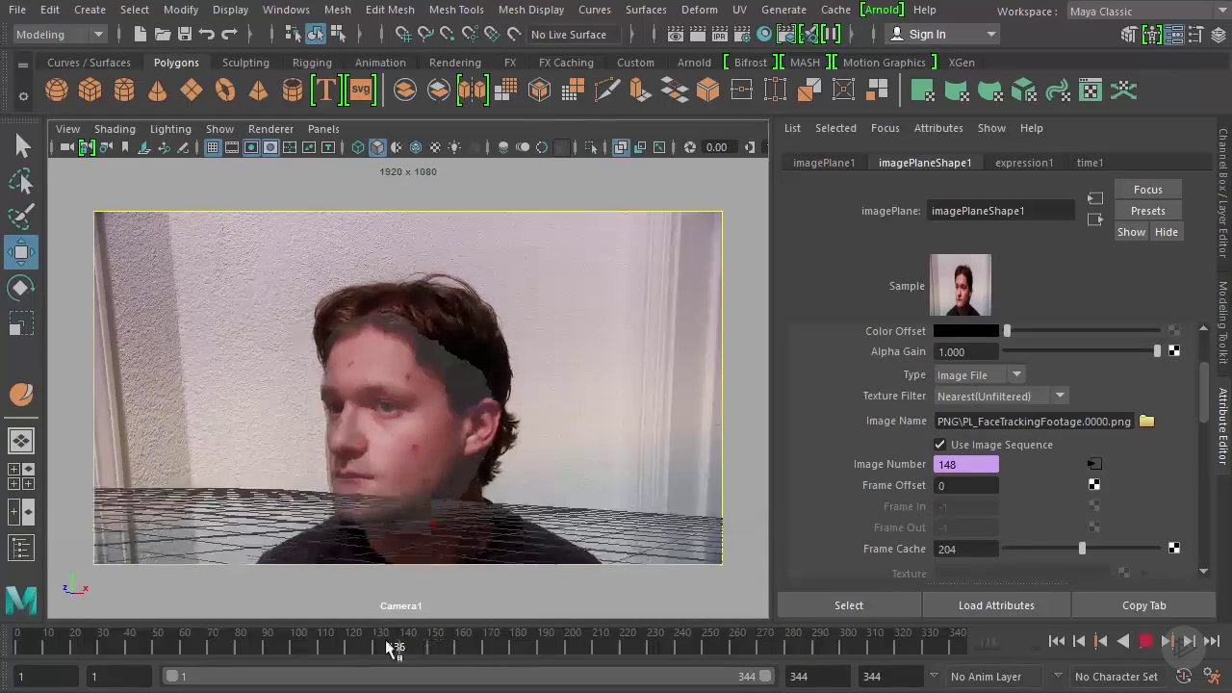
drag(262, 642, 318, 642)
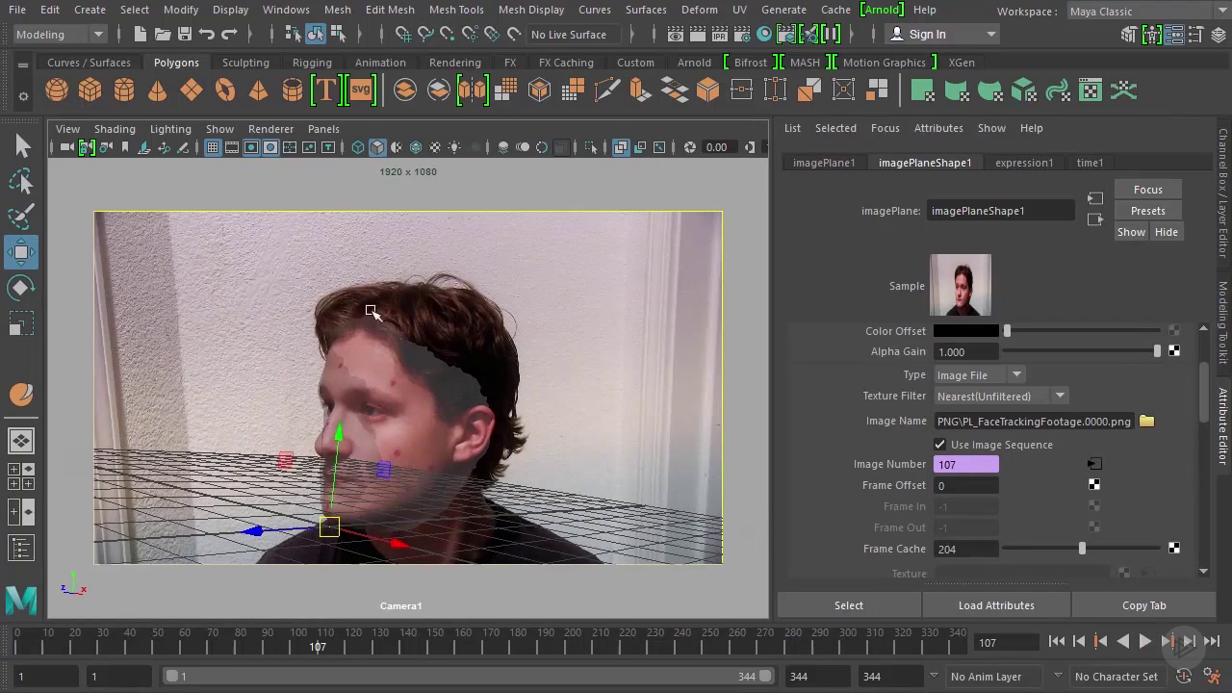
click(212, 149)
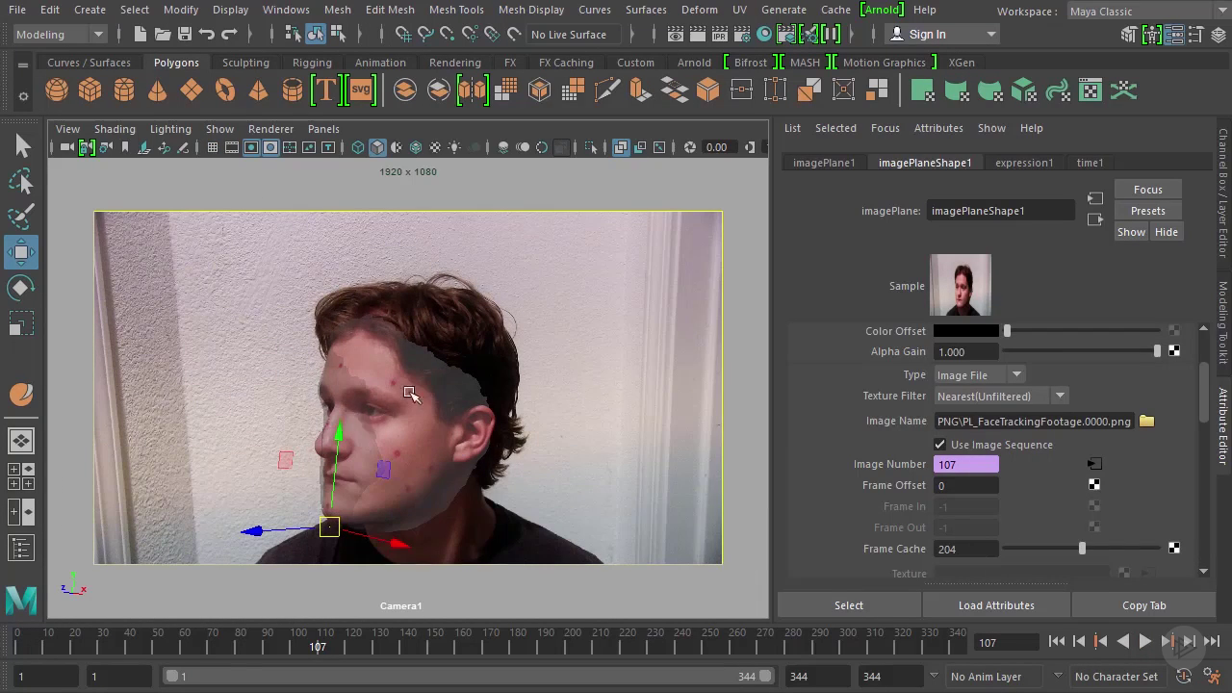
- Play back the footage to compare the tracked mesh with the face, and stop at frame 192
click(339, 367)
click(275, 486)
key(alt+v)
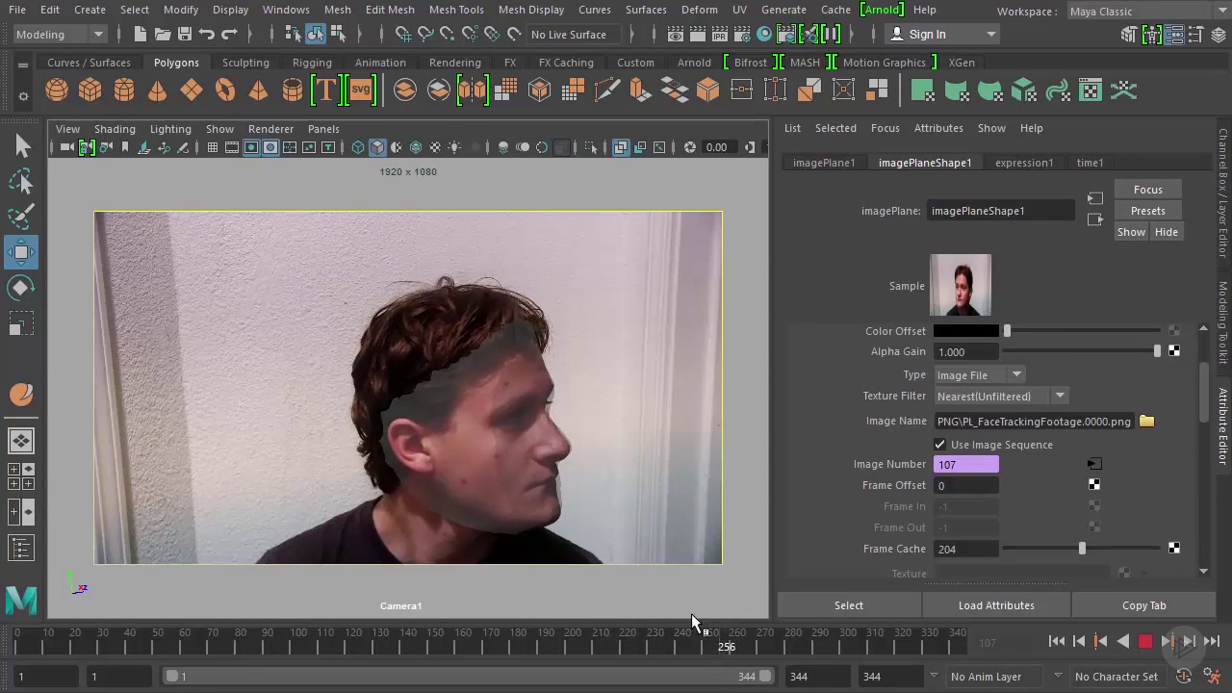
drag(735, 615, 550, 621)
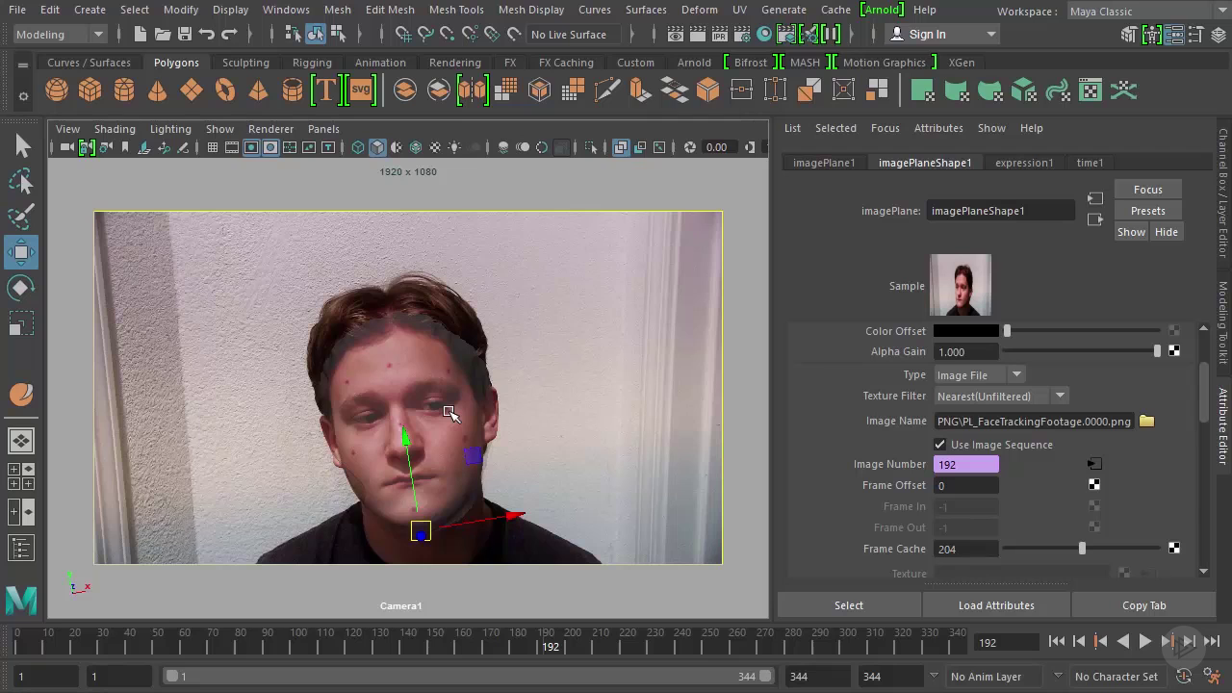
click(431, 364)
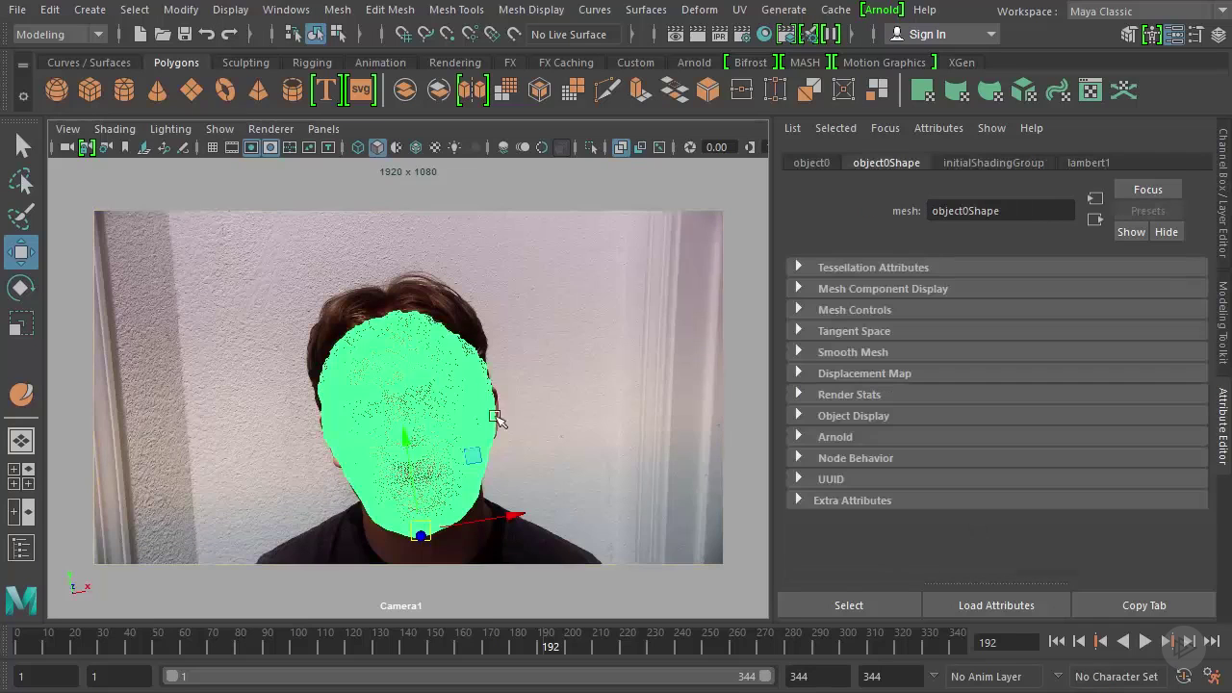
click(555, 342)
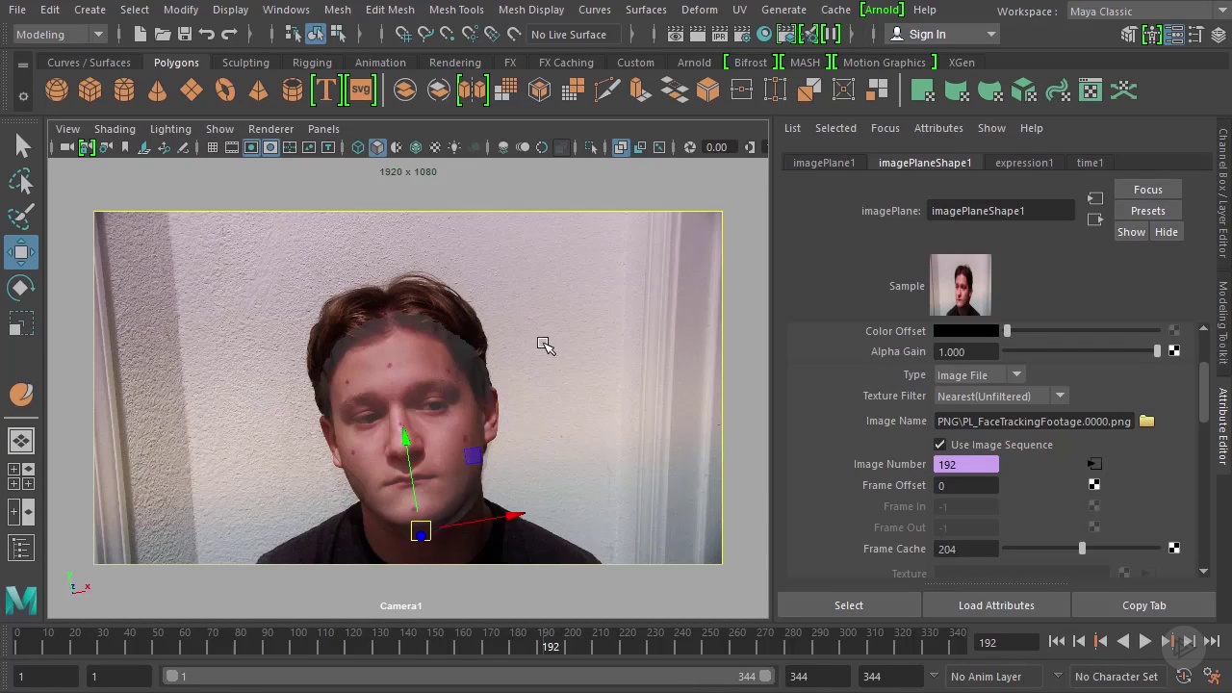
click(410, 362)
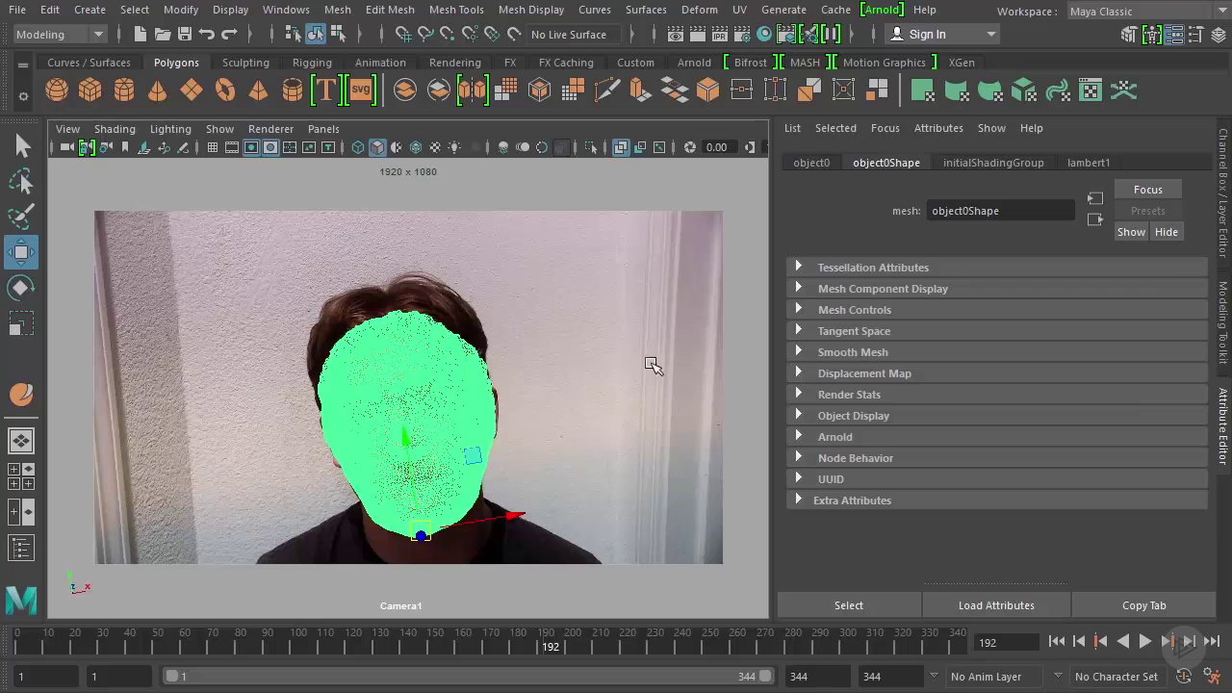
click(619, 396)
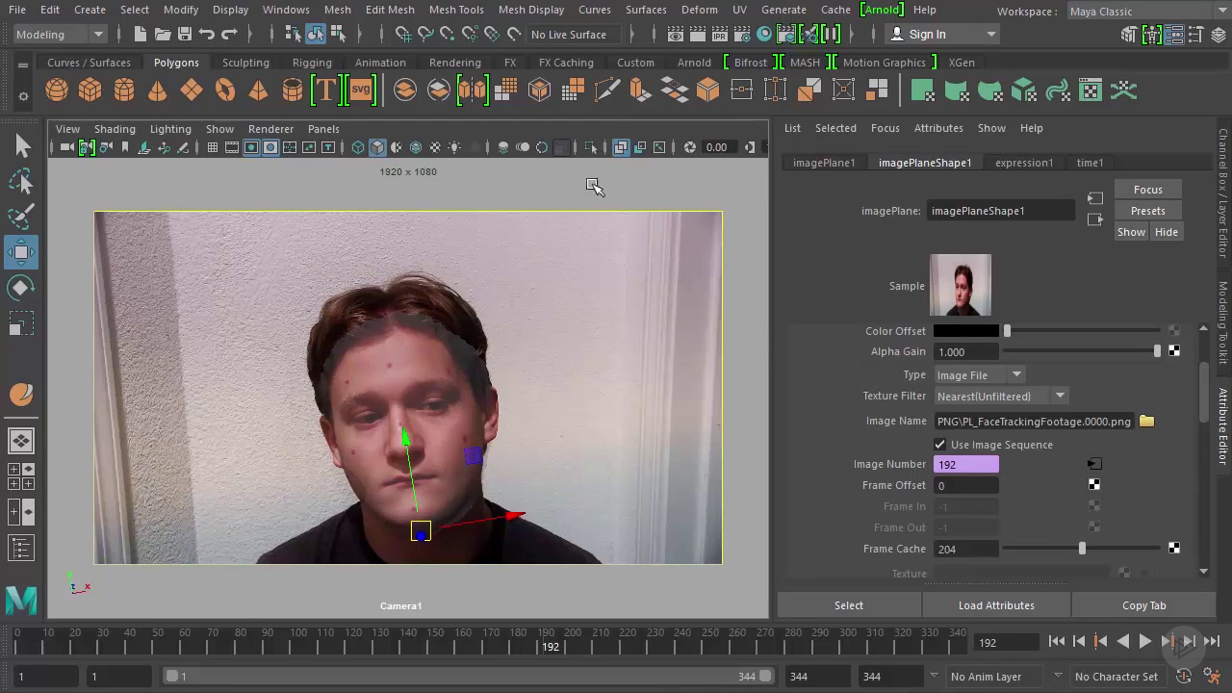
- Turn off X-ray shading and make the face mesh object0 a live surface
click(621, 147)
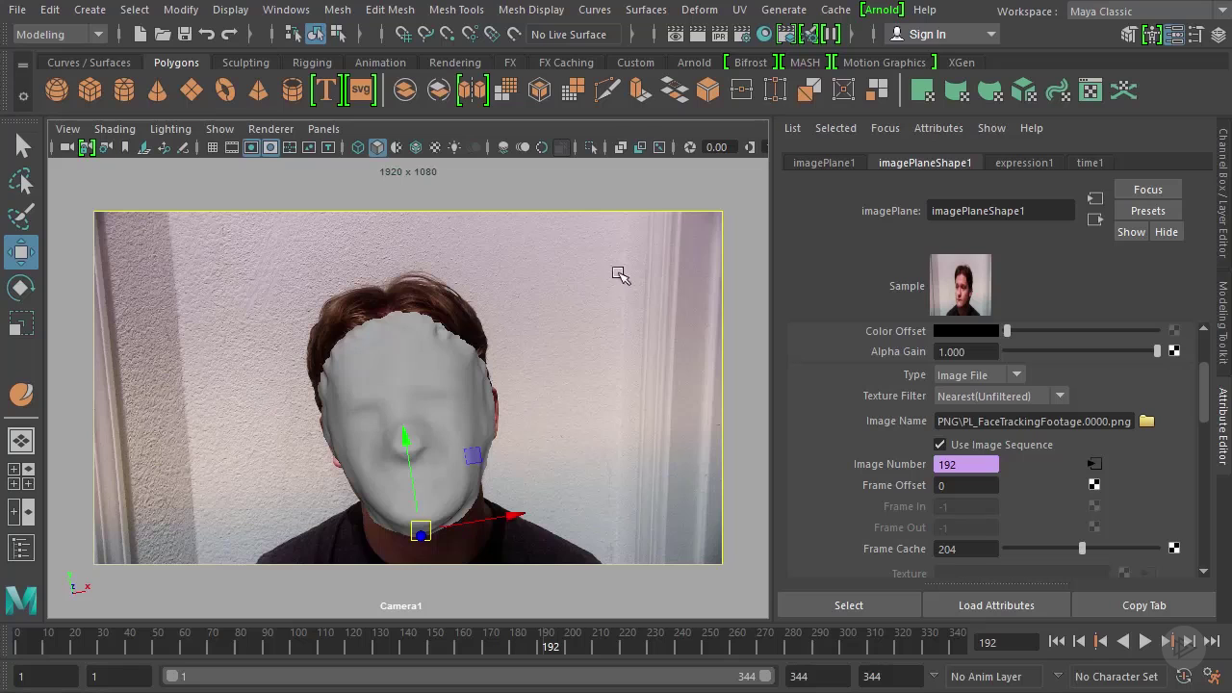
click(440, 363)
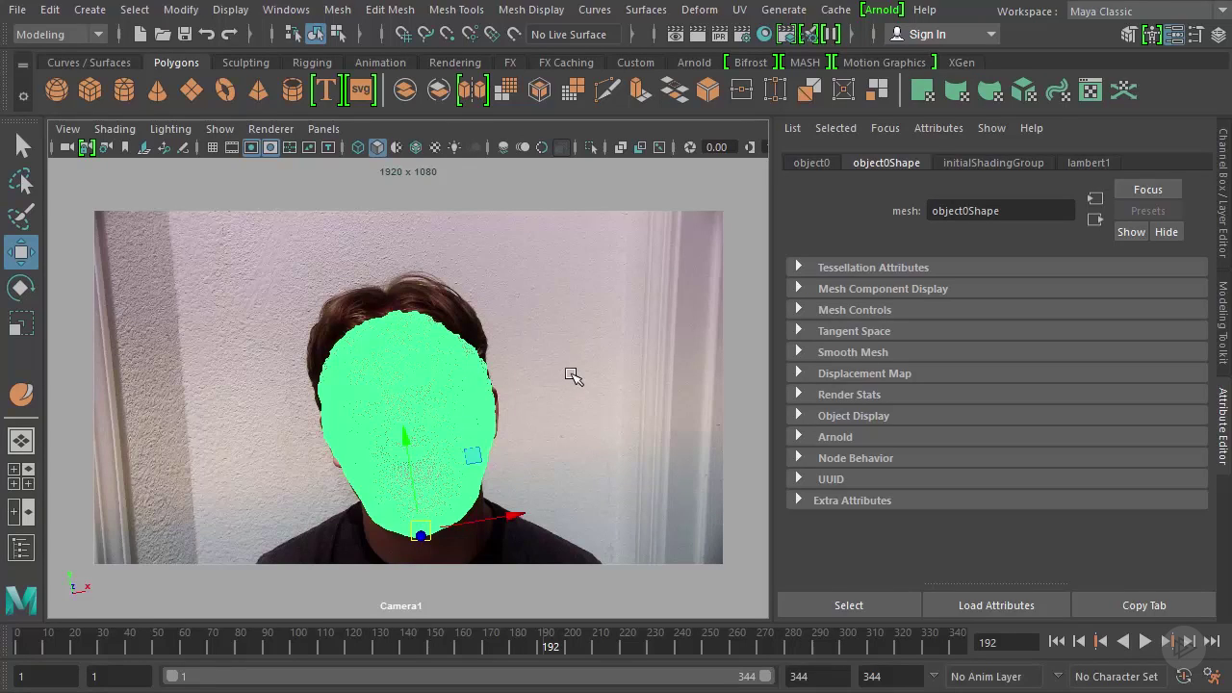
click(515, 35)
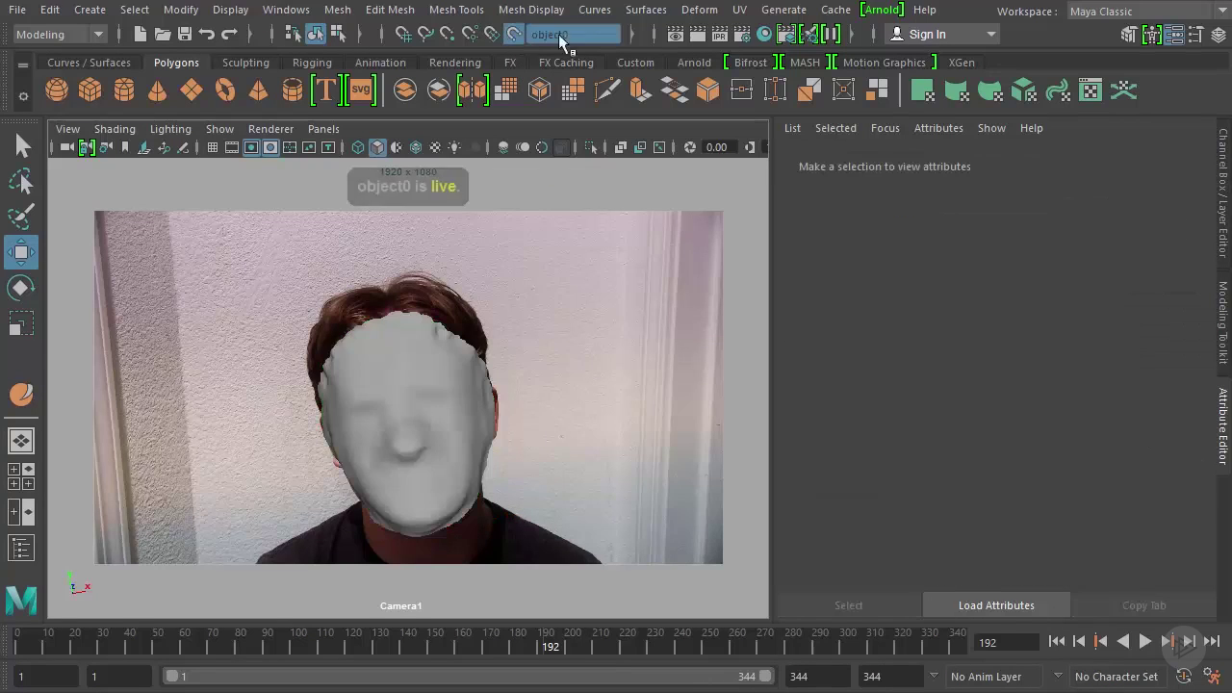
click(443, 403)
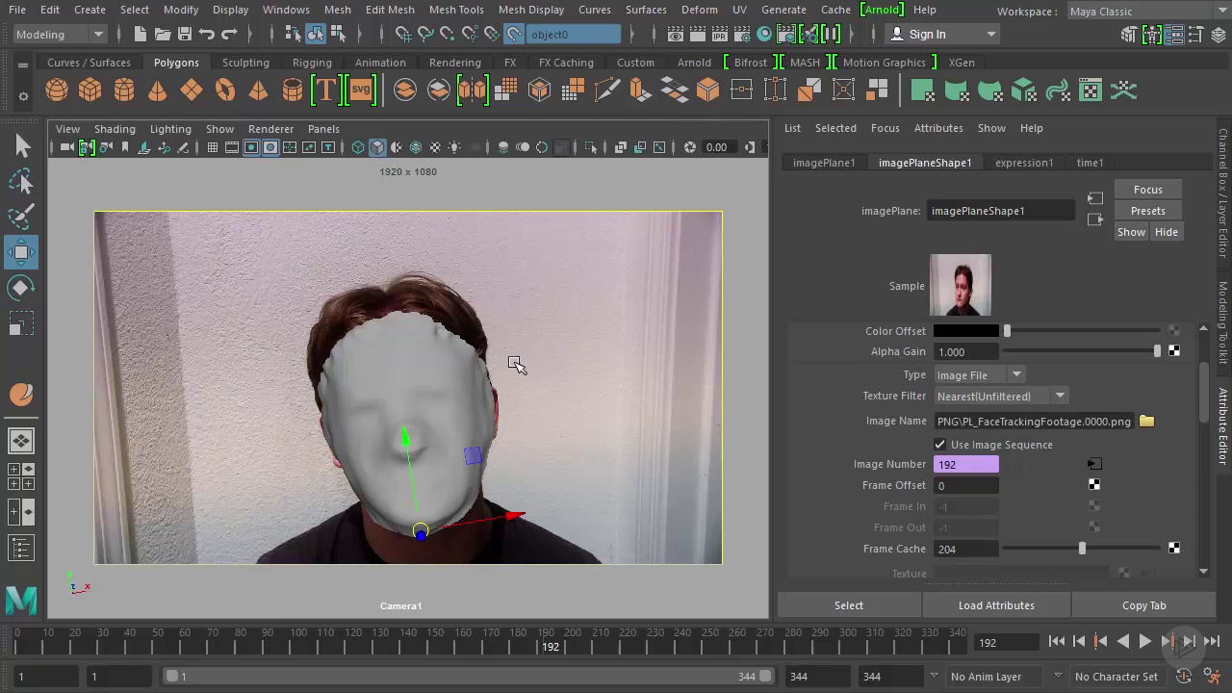
click(551, 199)
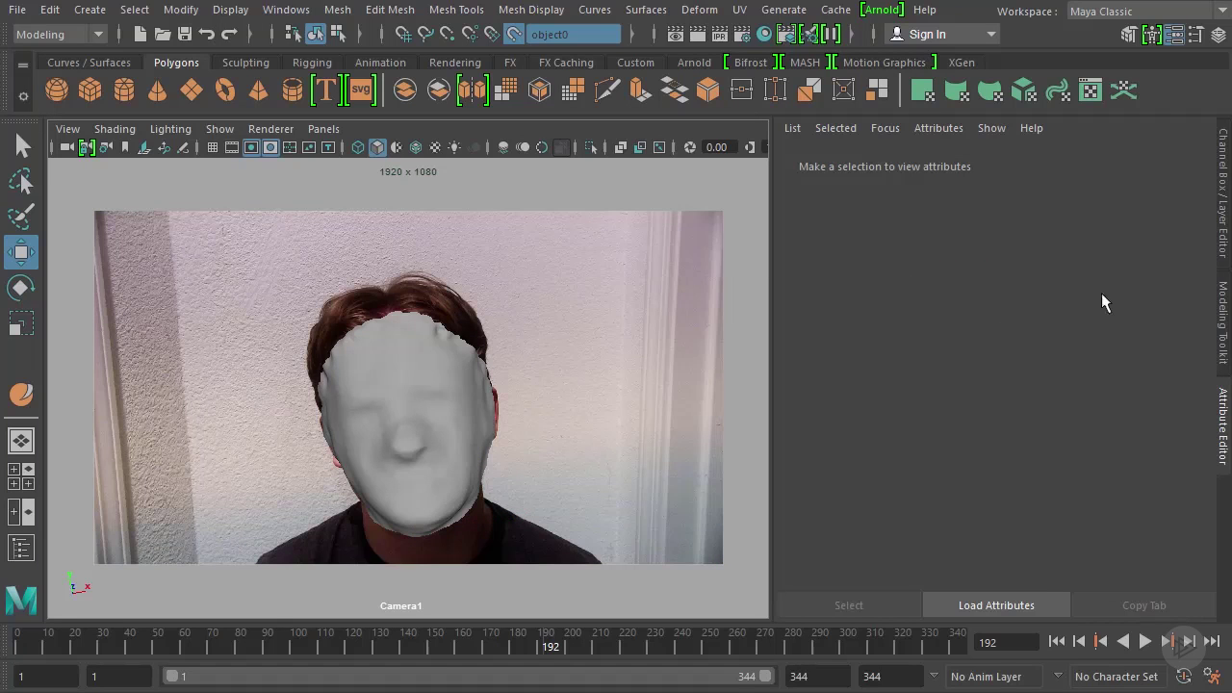
- Activate the Quad Draw tool for drawing on the live face mesh
click(1225, 320)
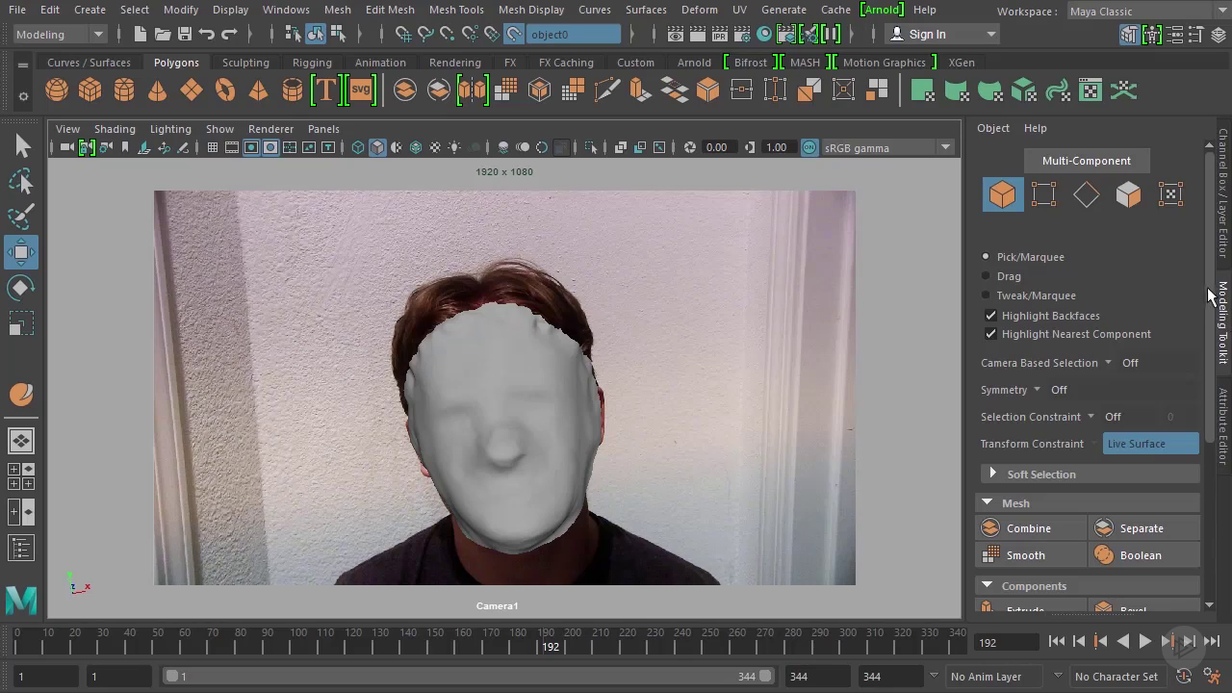
drag(1211, 288, 1198, 429)
click(1148, 513)
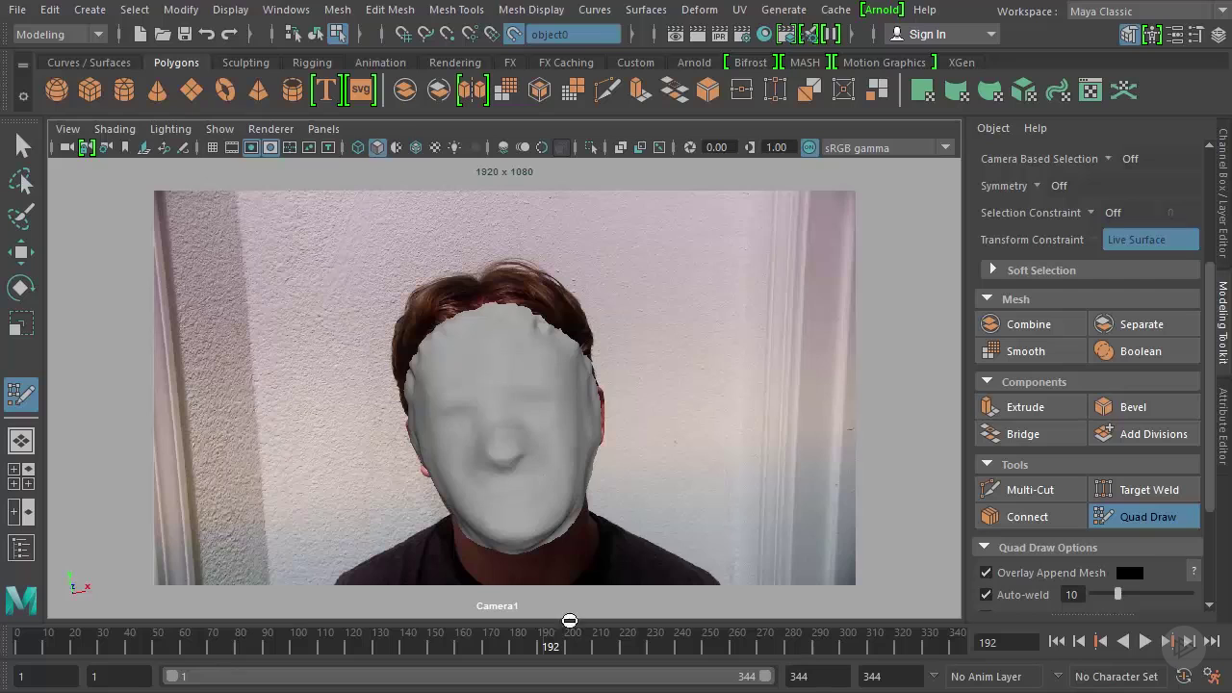
- Go to frame 188 and switch the viewport to the persp camera
drag(570, 647, 537, 648)
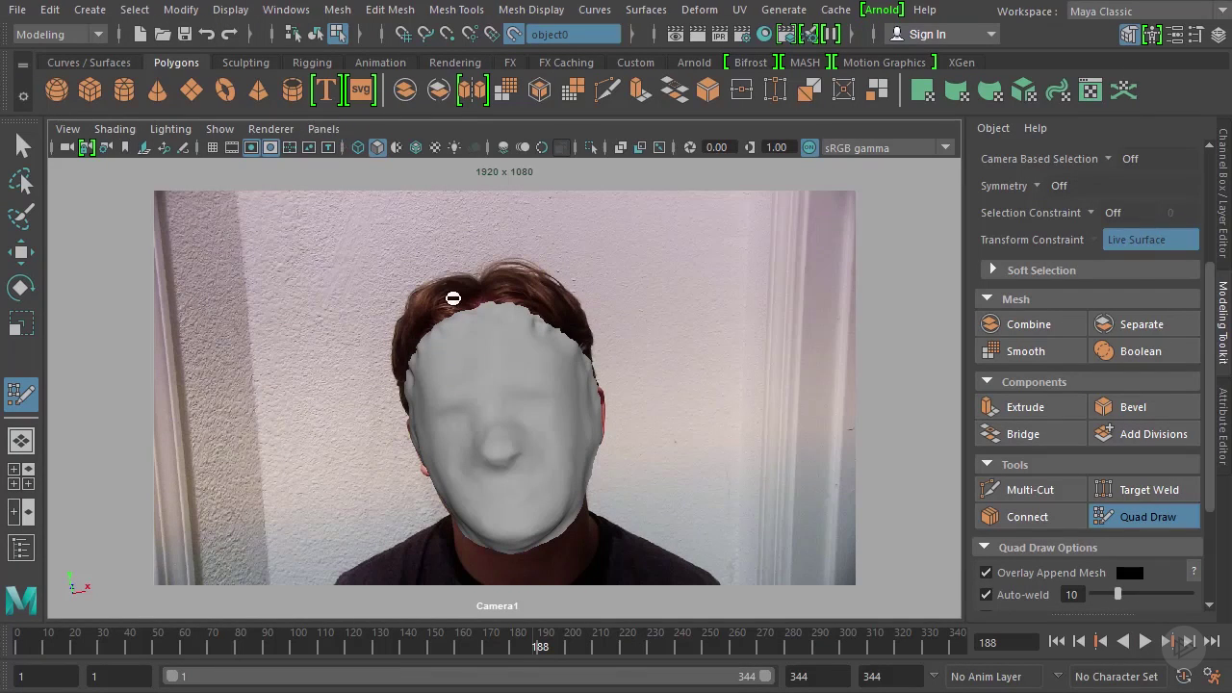
click(324, 128)
mouse_move(352, 152)
click(540, 169)
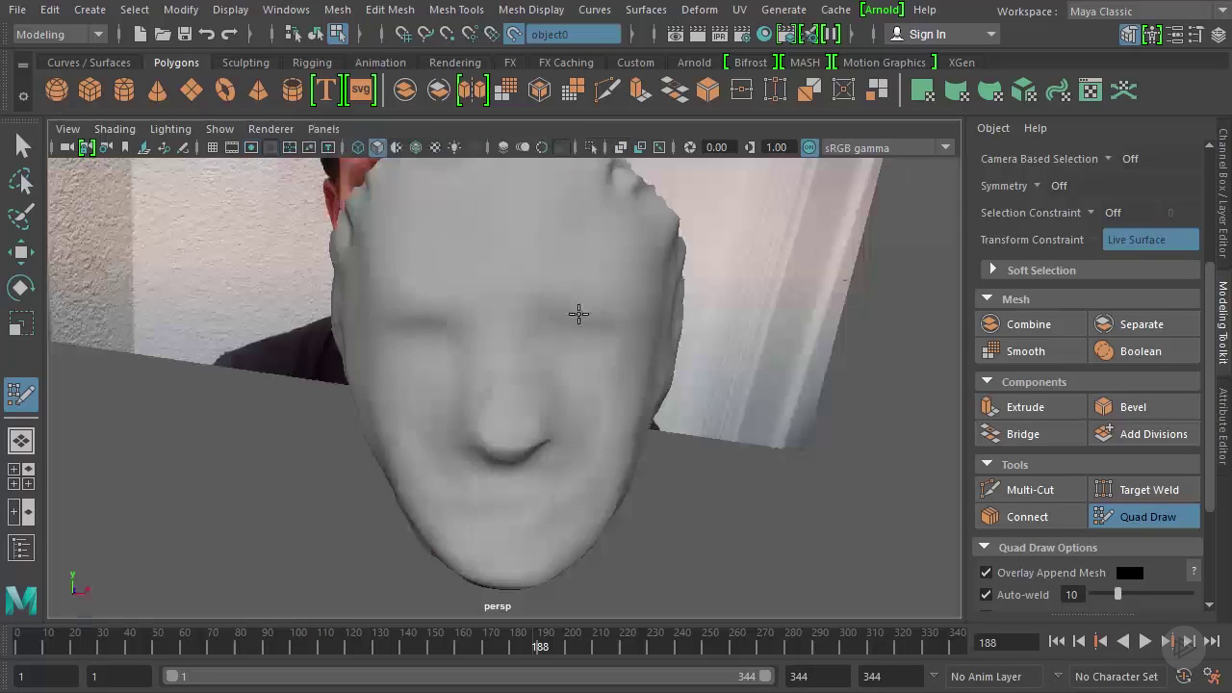
- Draw two adjoining quads with Quad Draw along the brow, from beside the nose bridge to the eye's outer corner
alt+drag(509, 354, 537, 335)
scroll(514, 344, up, 4)
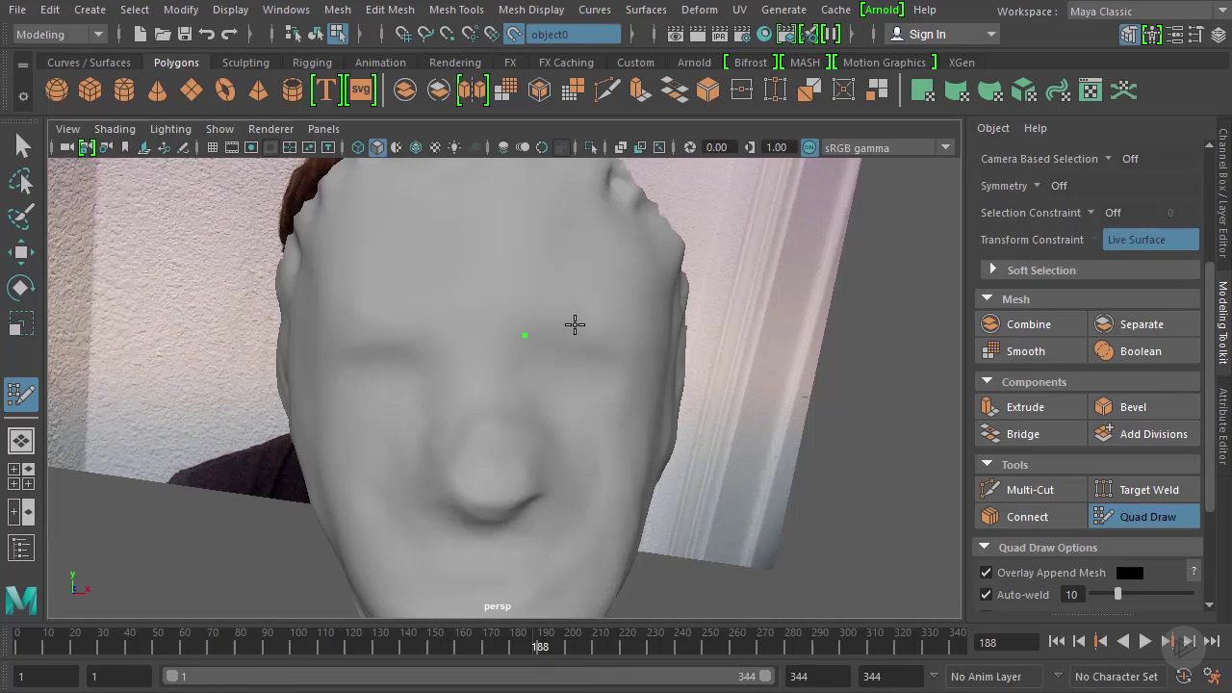
click(575, 330)
click(505, 301)
shift+click(552, 314)
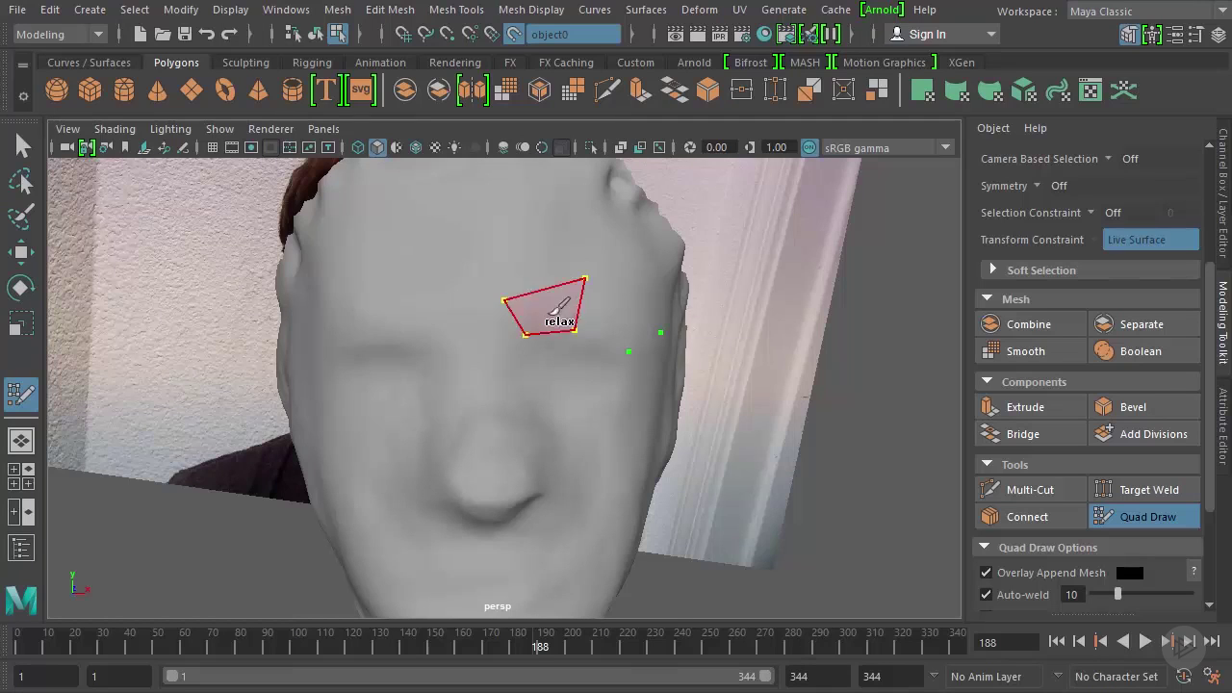
shift+click(625, 328)
- Turn on X-ray shading and add a third quad running down the outer corner of the eye
mouse_move(626, 427)
alt+mouse_down()
mouse_move(581, 408)
mouse_move(583, 333)
alt+mouse_up()
click(621, 147)
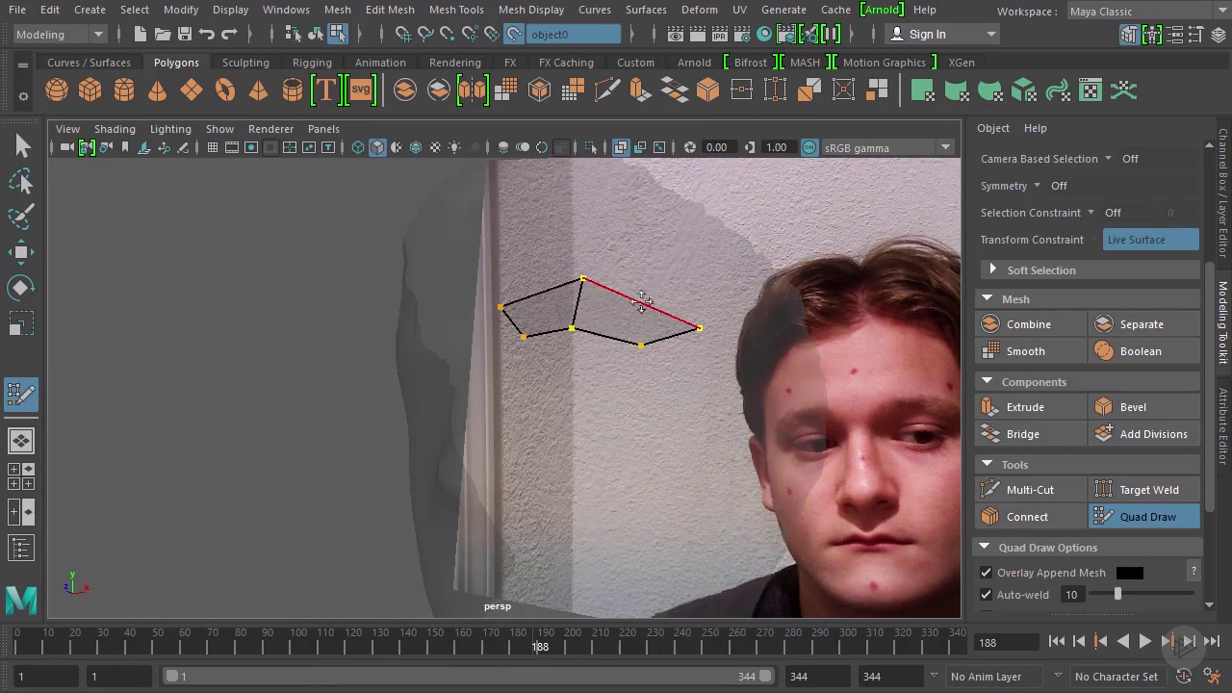
alt+drag(664, 321, 581, 327)
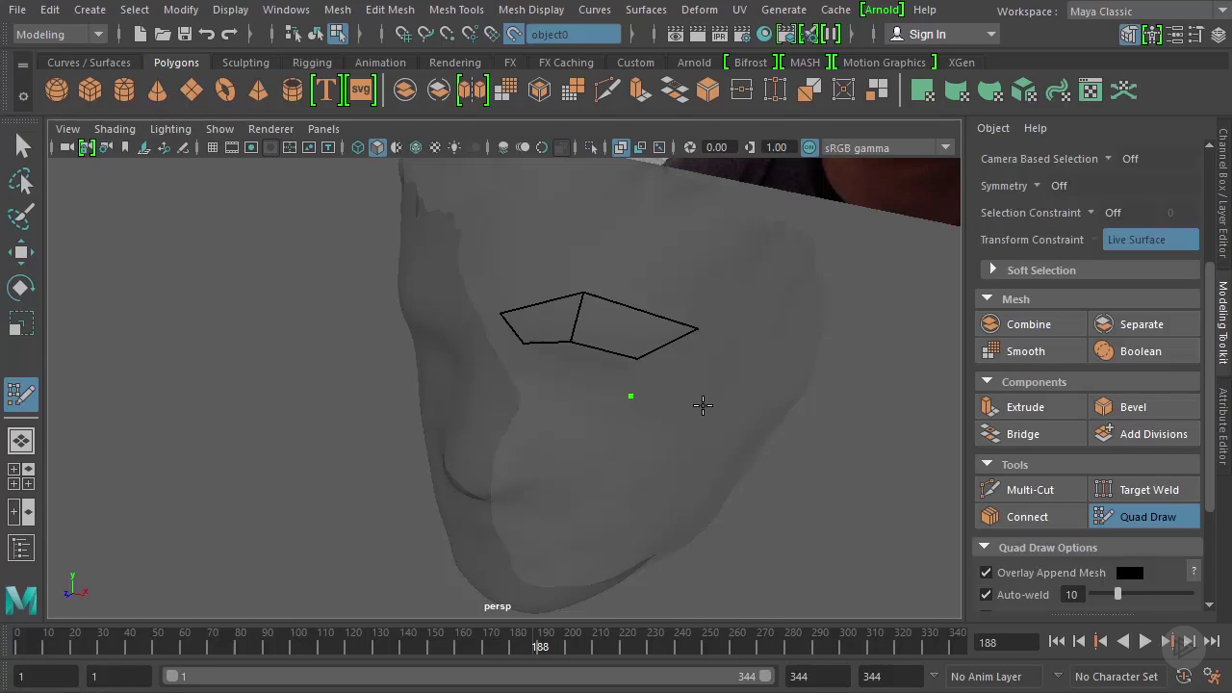
shift+click(674, 364)
alt+drag(596, 488, 668, 454)
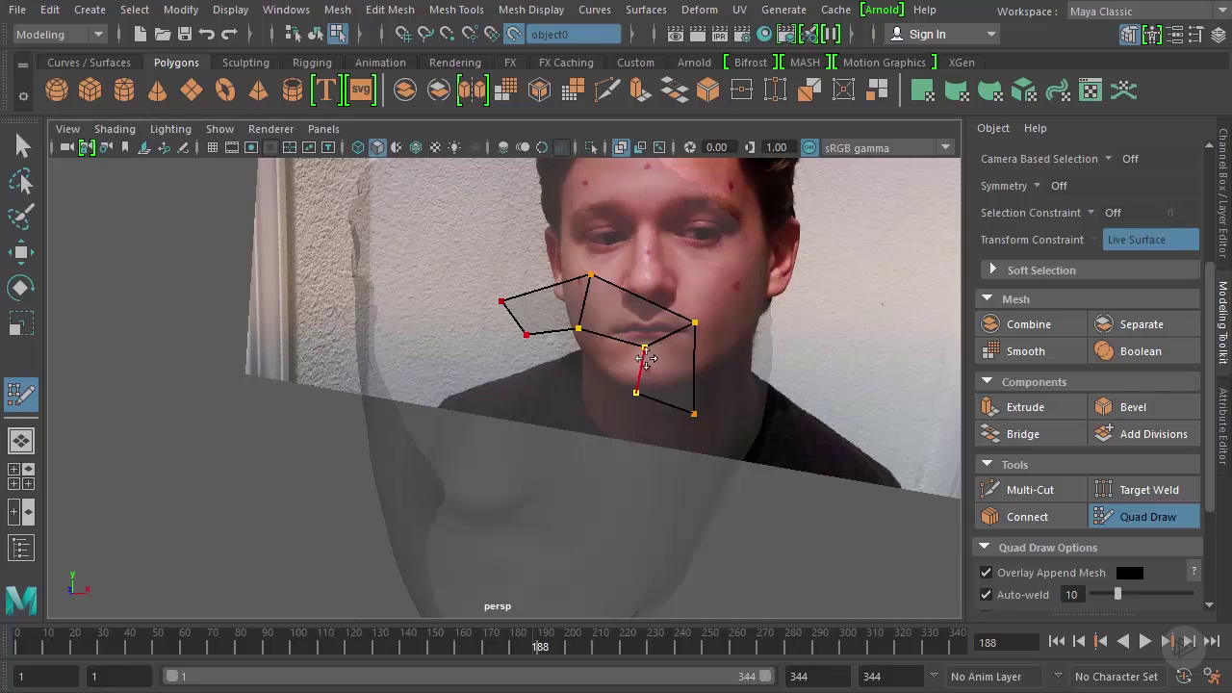
- Reposition the strip's vertices around the outer brow and eye corner, undoing an unwanted move
drag(647, 347, 638, 350)
key(ctrl+z)
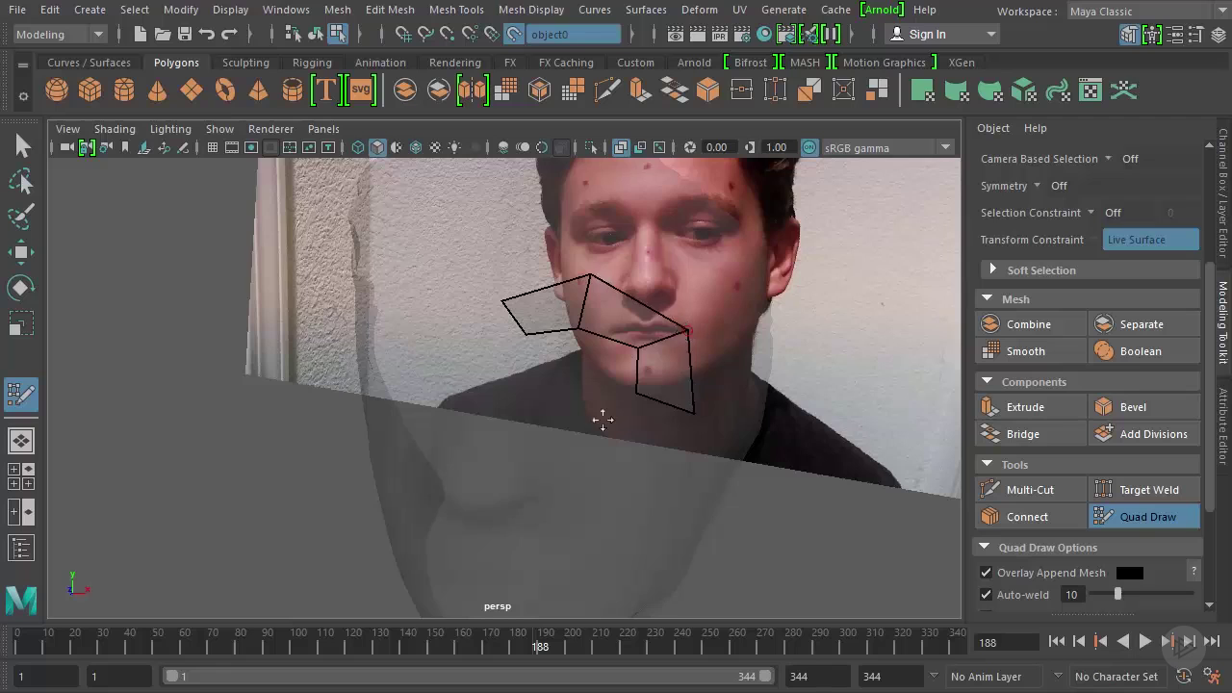
alt+drag(600, 418, 678, 500)
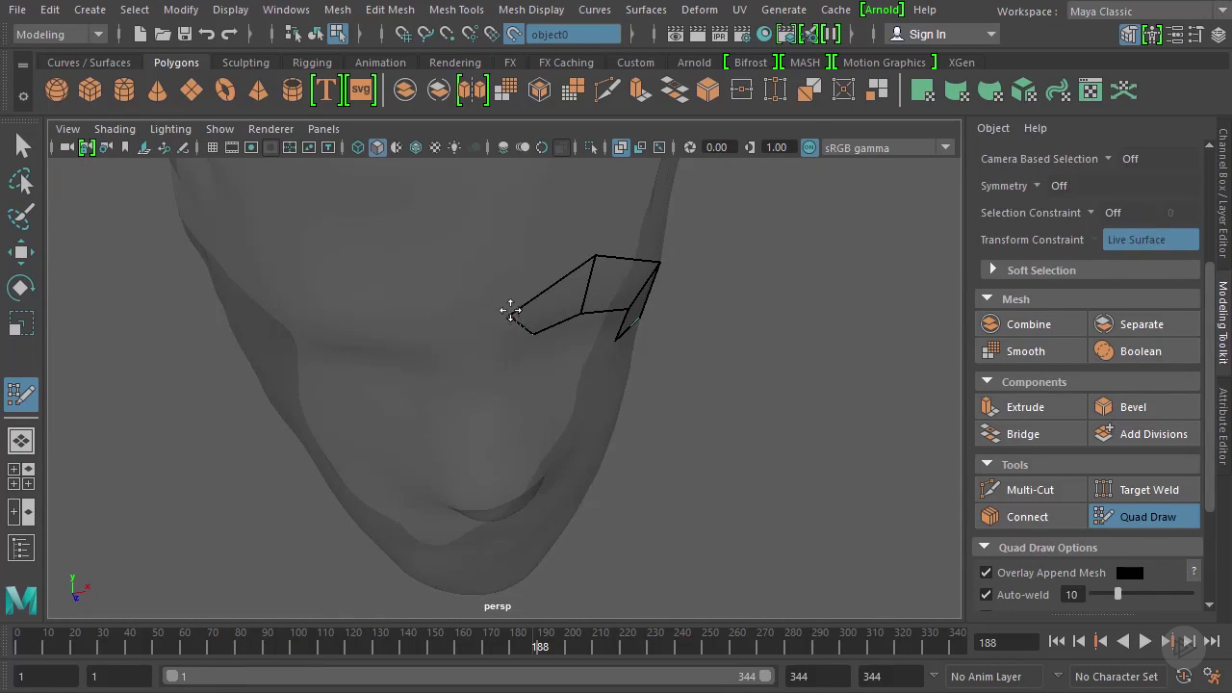
alt+drag(717, 392, 662, 346)
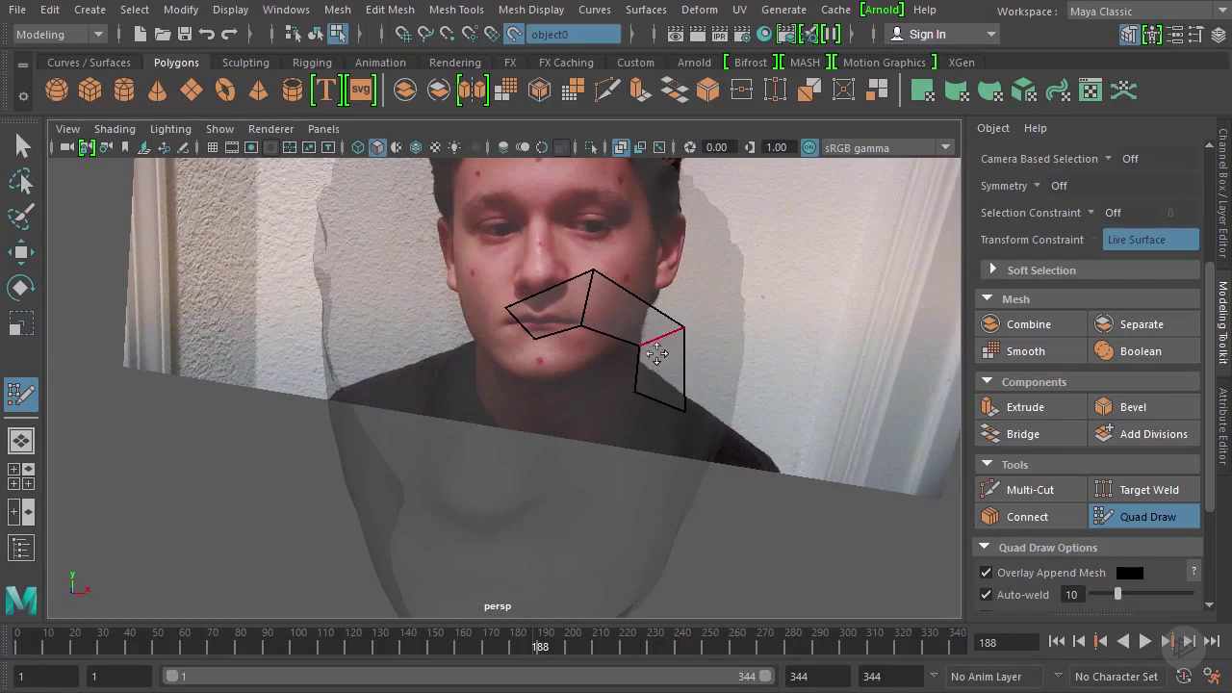
- Extend the quad strip beneath the eye with two more quads, from the outer corner towards the nose
click(610, 419)
shift+click(644, 429)
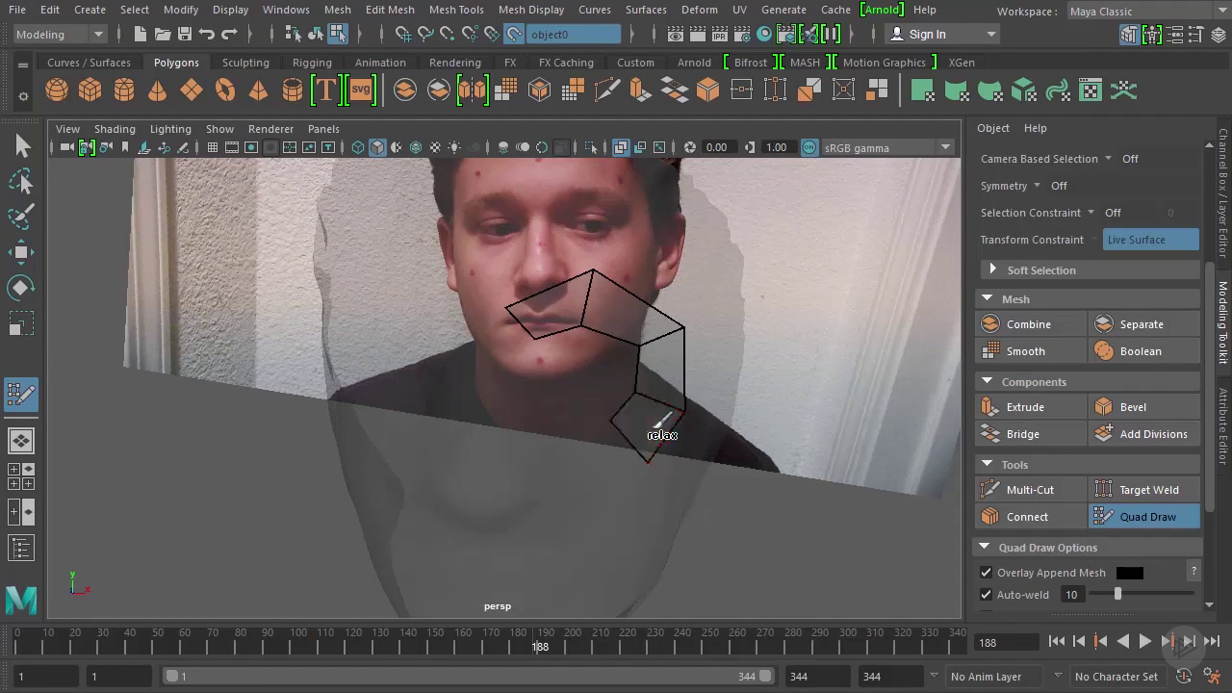
mouse_move(647, 424)
alt+mouse_down()
mouse_move(538, 458)
mouse_move(583, 433)
mouse_move(549, 420)
alt+mouse_up()
click(589, 432)
shift+click(612, 460)
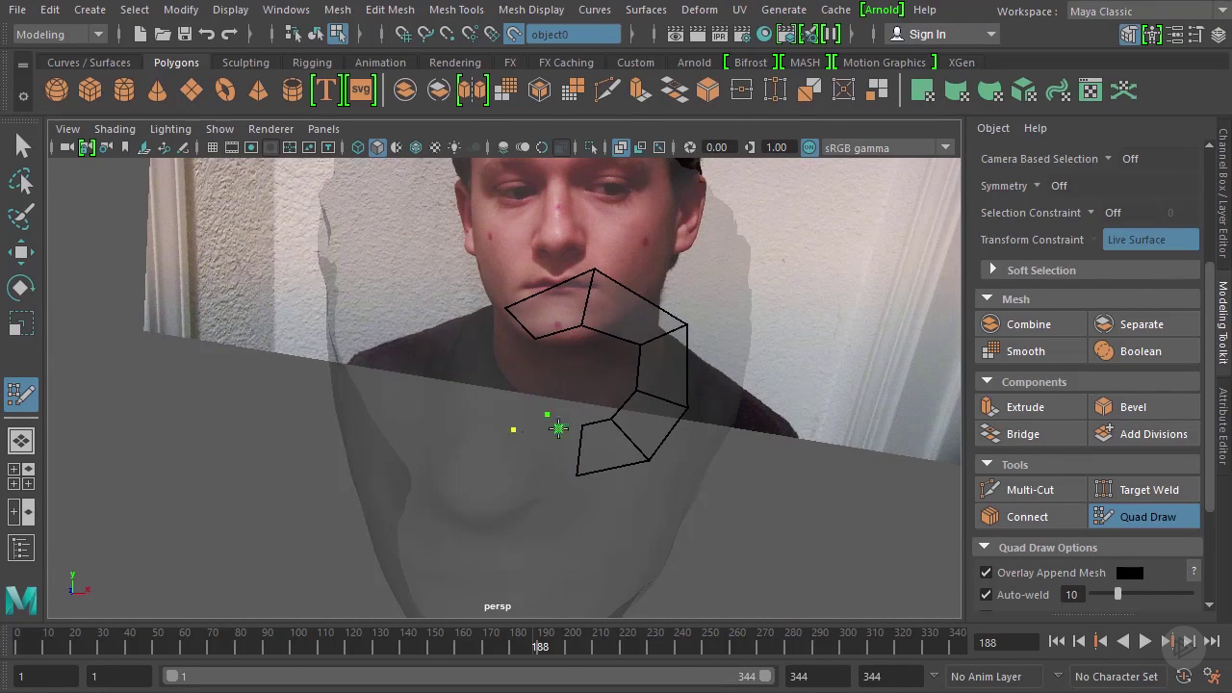
- Close the quad ring around the eye on the nose side and insert an edge across the long inner quad
shift+click(527, 377)
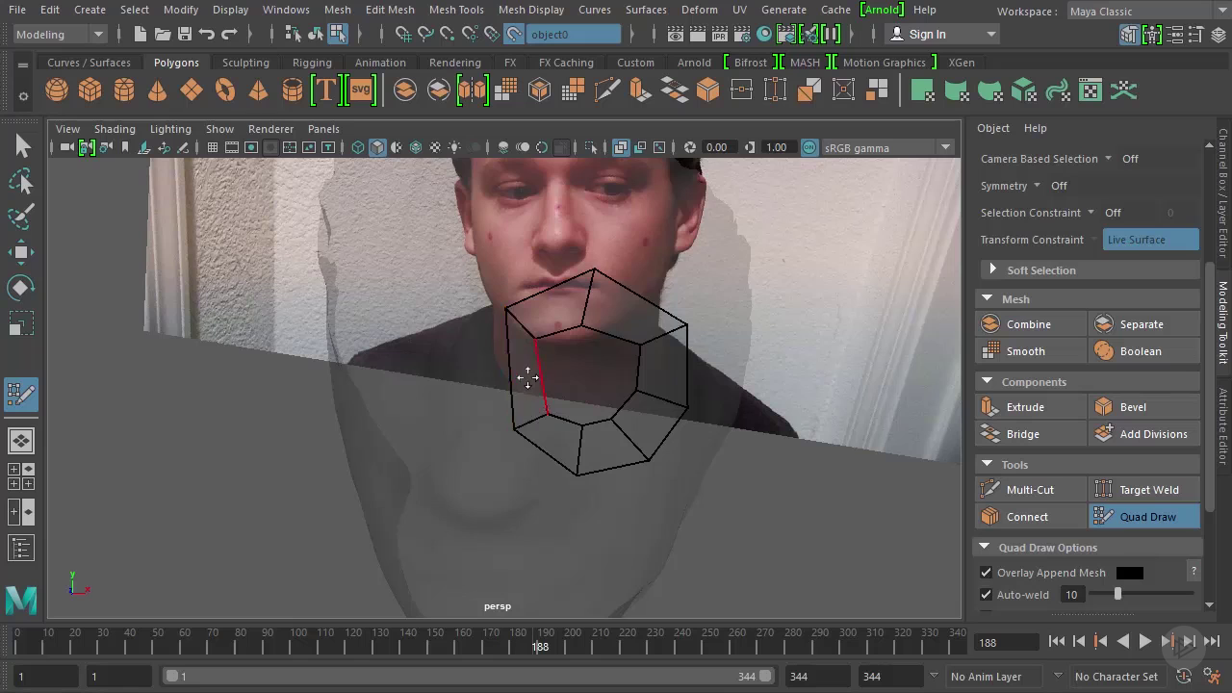
key(ctrl)
ctrl+click(523, 380)
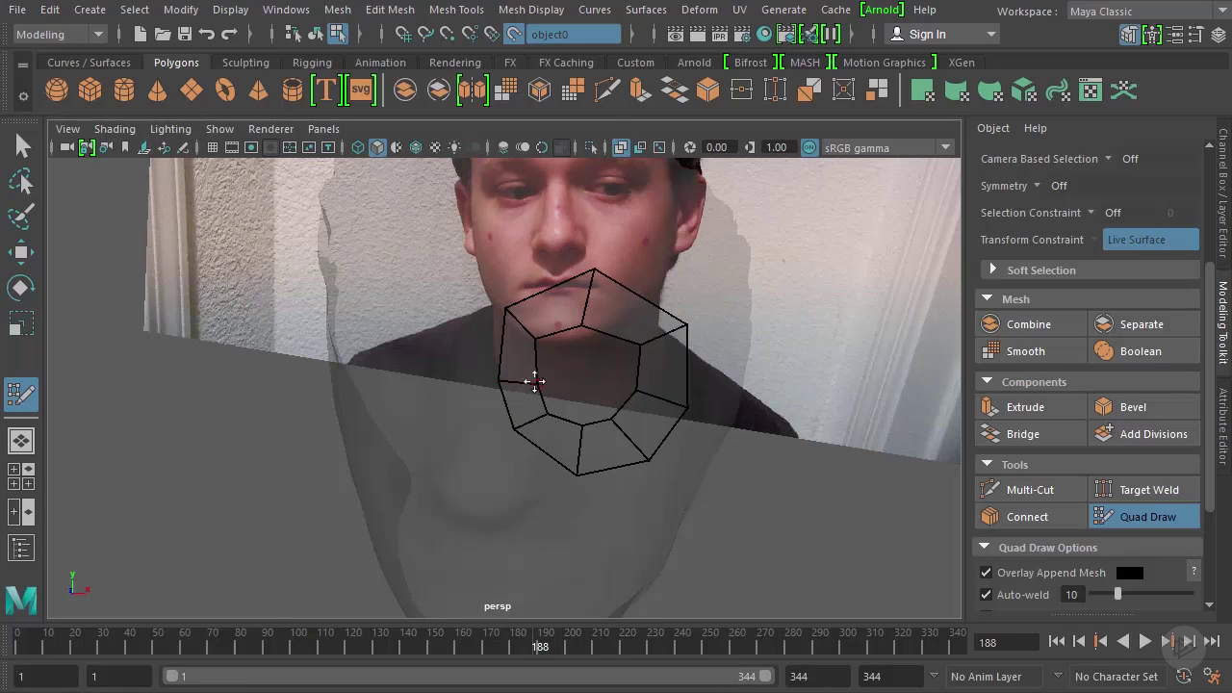
- Turn off X-ray shading and reposition the eye ring's vertices along the side of the nose and the inner eye corner
alt+drag(583, 464, 572, 394)
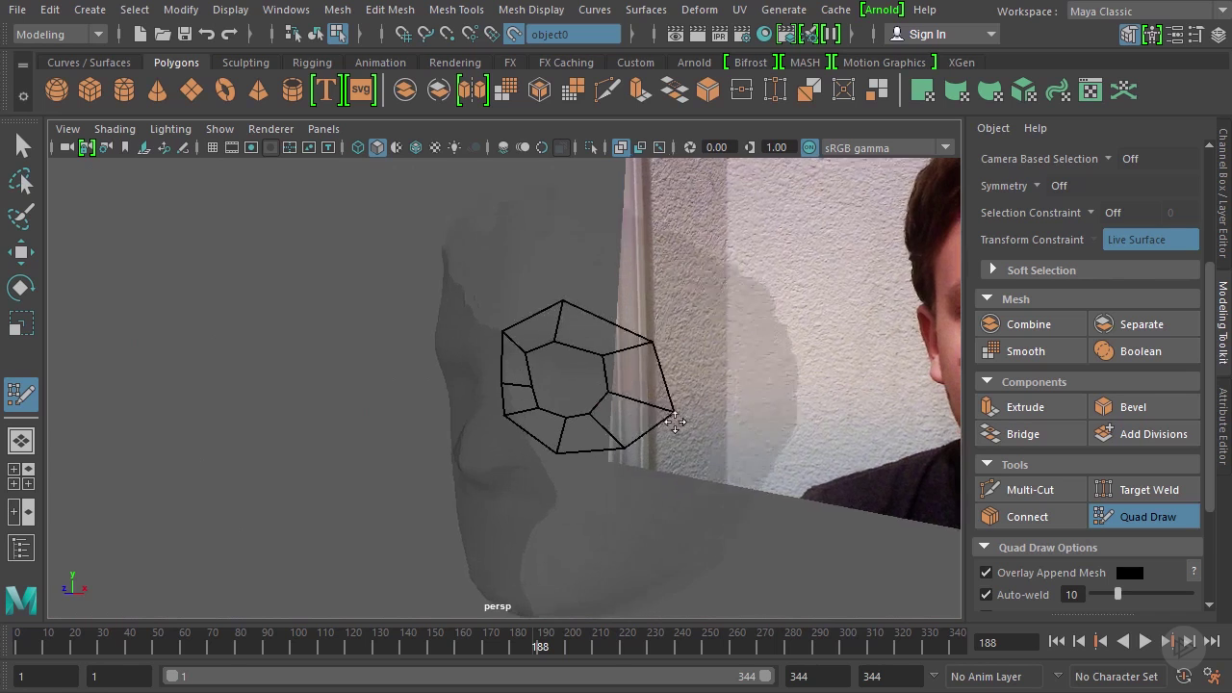
alt+drag(687, 331, 725, 393)
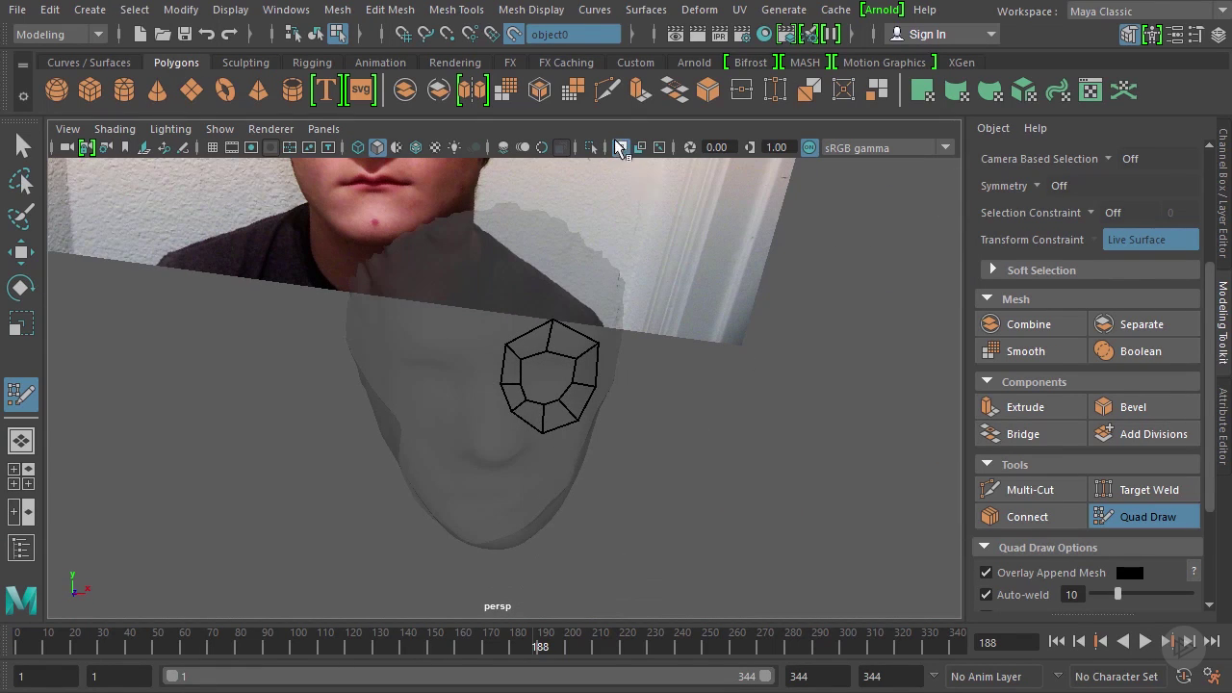
click(622, 147)
alt+right_drag(582, 312, 719, 356)
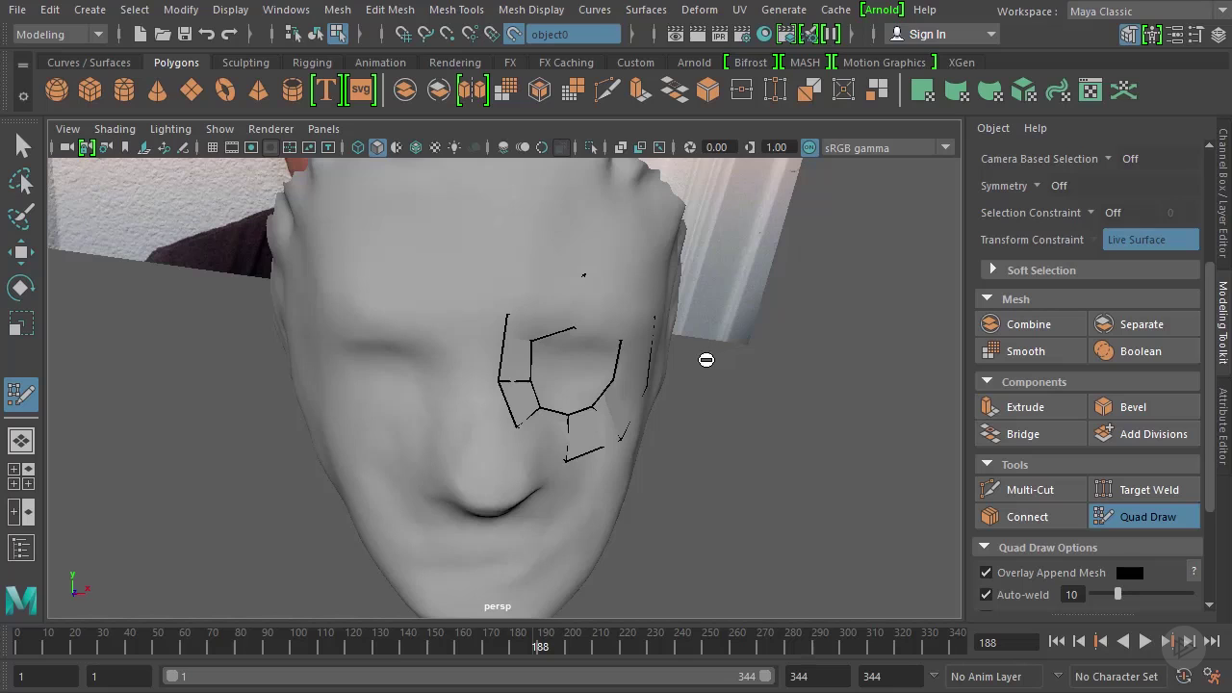
alt+drag(684, 407, 515, 440)
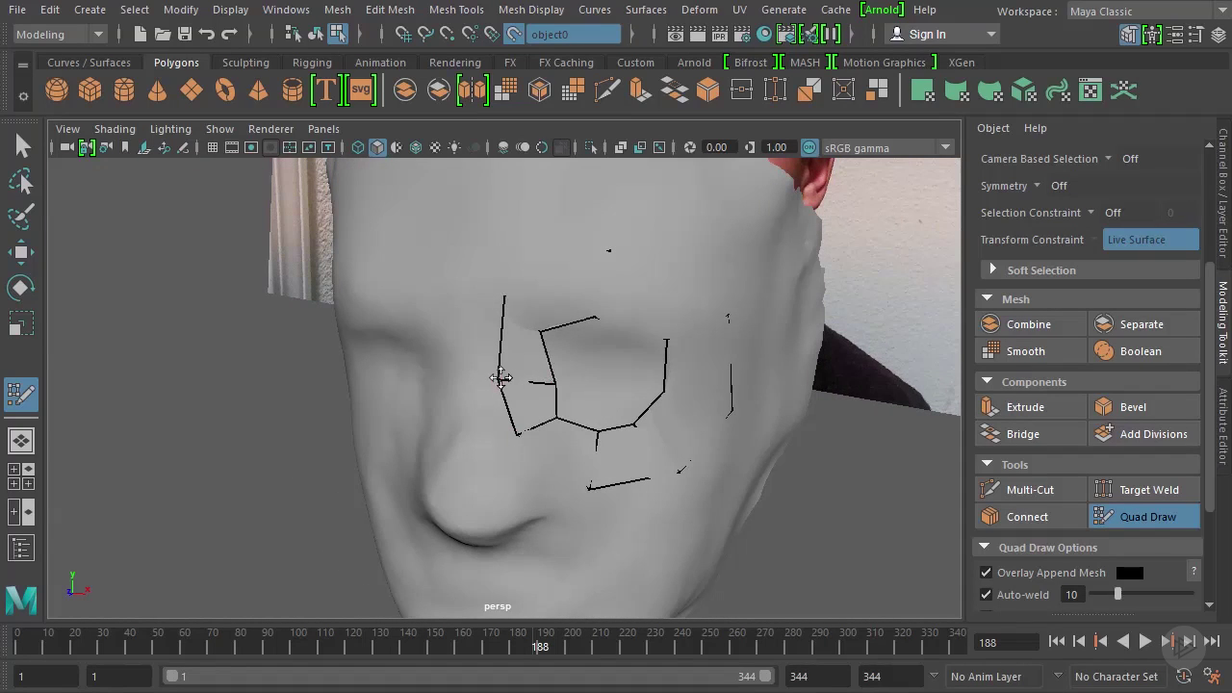
drag(520, 435, 550, 429)
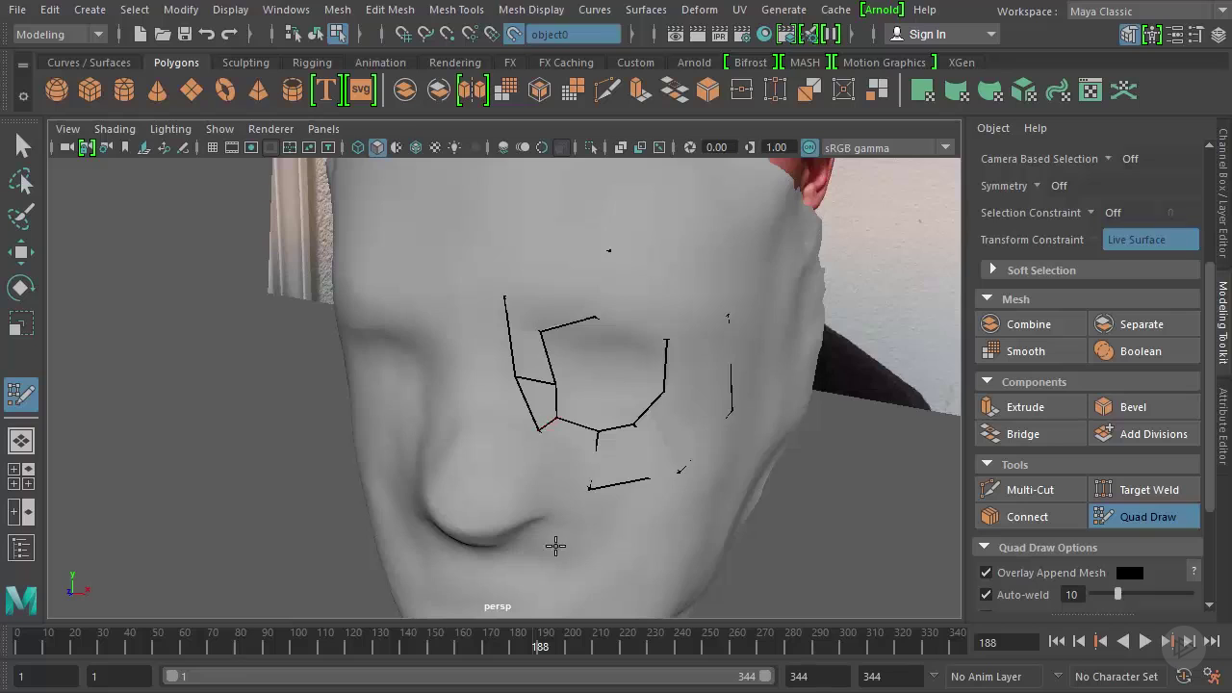
alt+drag(555, 546, 599, 491)
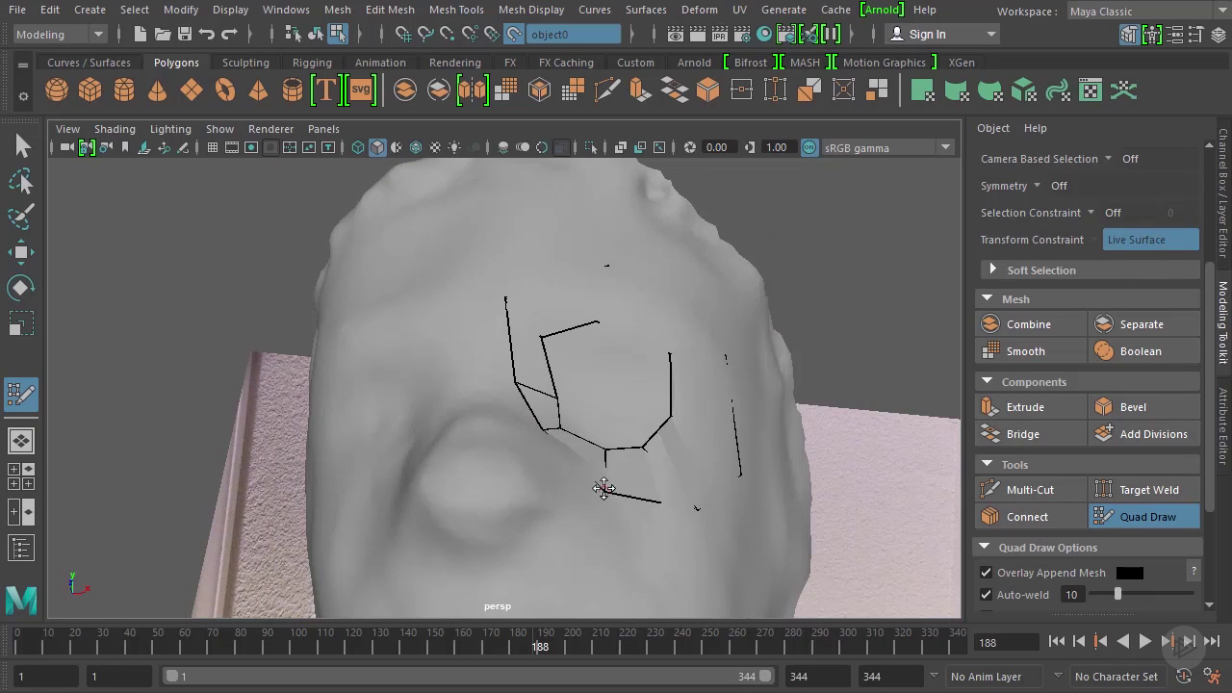
mouse_move(600, 490)
alt+mouse_down()
mouse_move(600, 289)
mouse_move(569, 357)
mouse_move(588, 438)
alt+mouse_up()
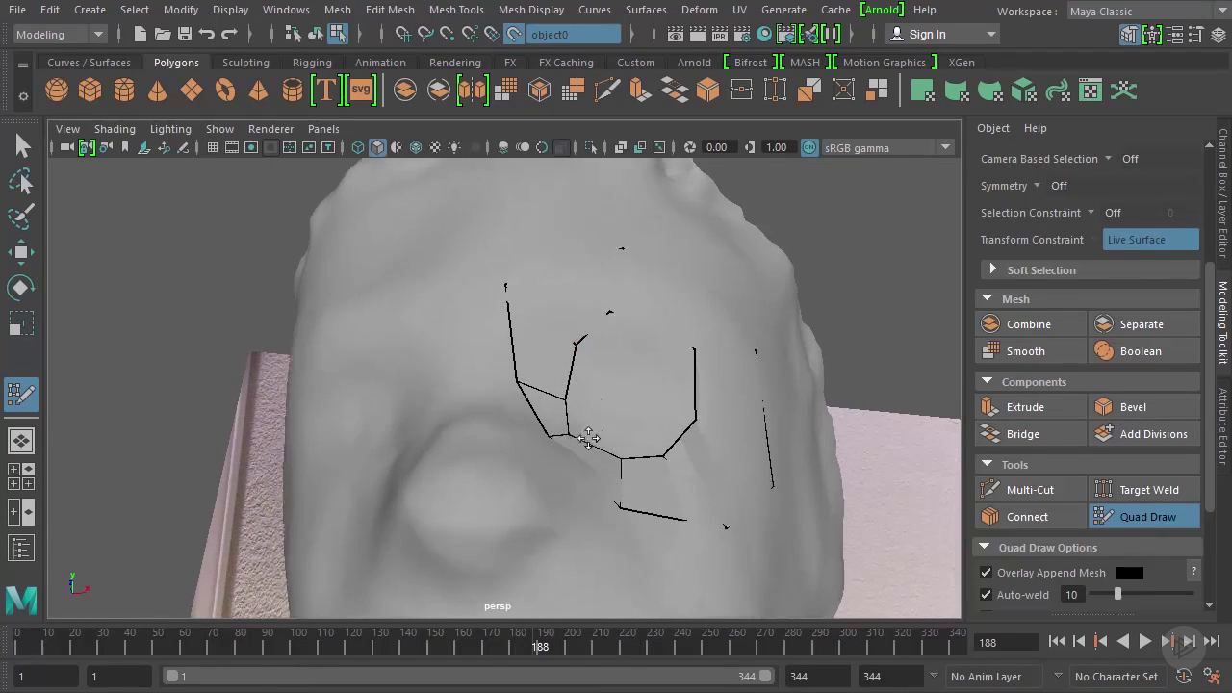
- Look through Camera1 and turn X-ray shading back on to see the face footage through the scan
click(324, 128)
mouse_move(385, 147)
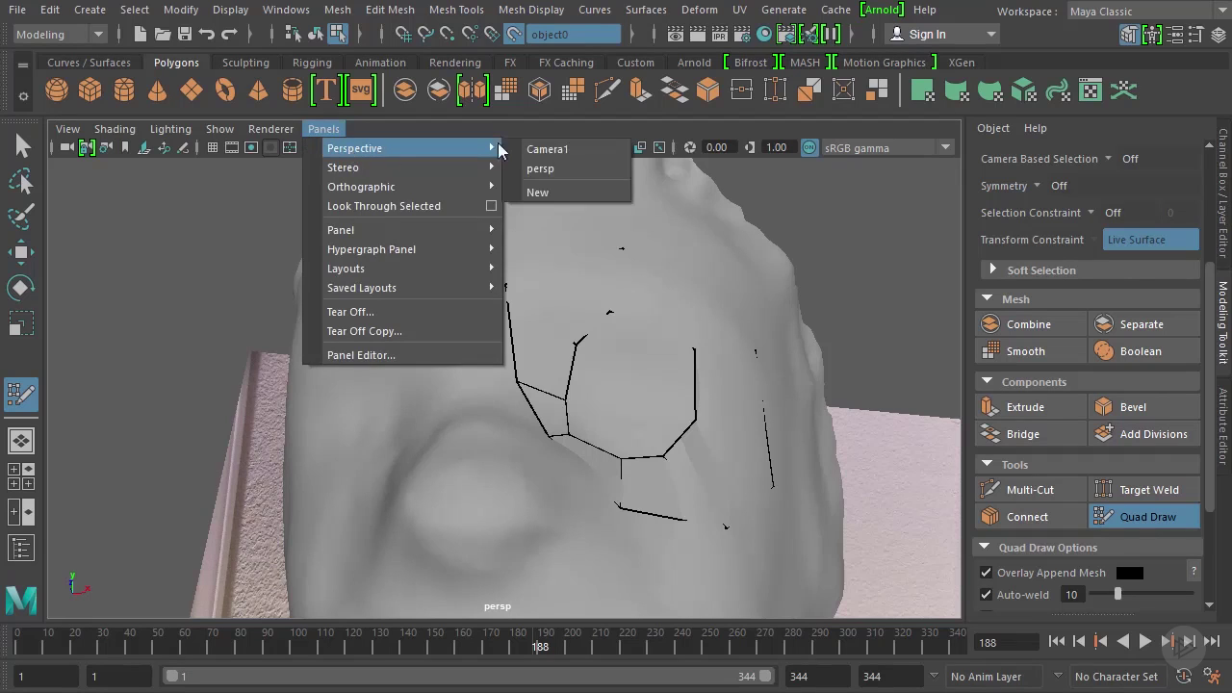
click(565, 150)
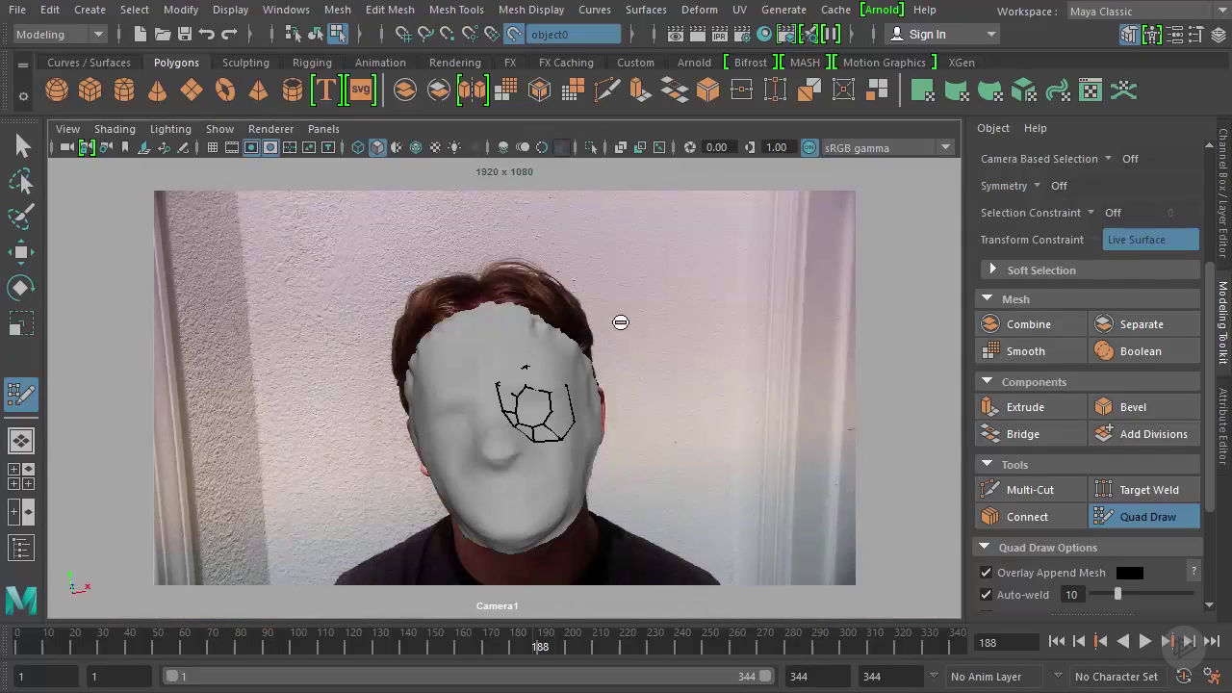
click(621, 146)
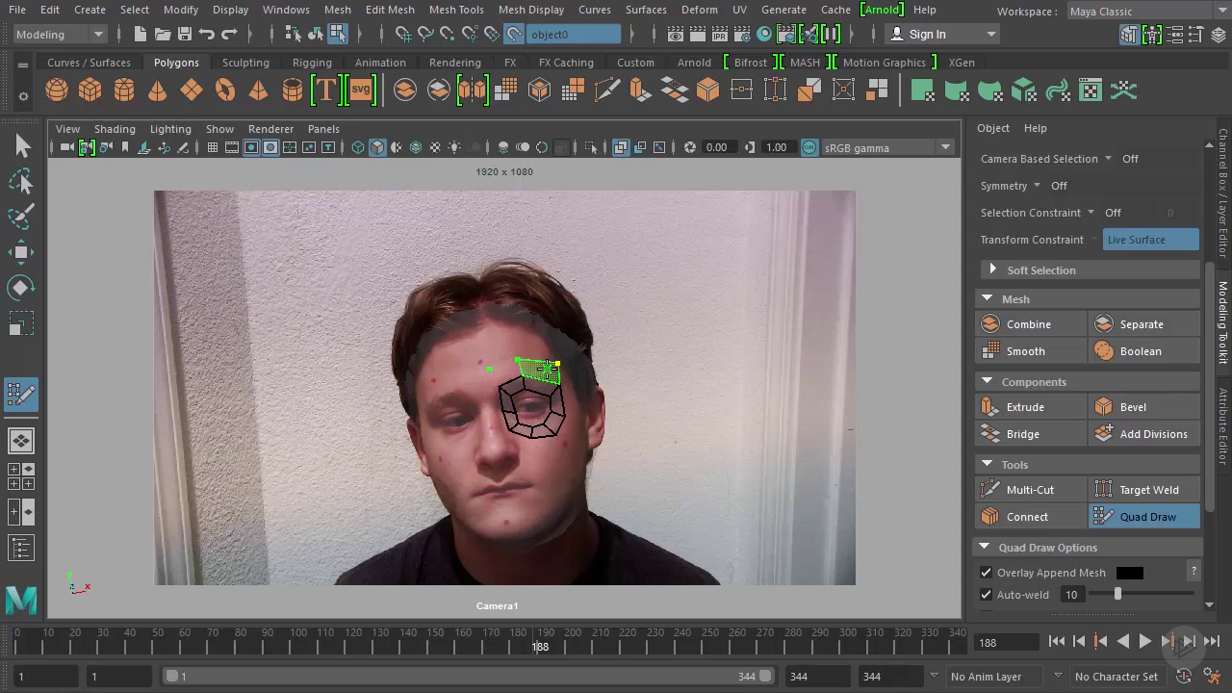
- Fill two rows of two quads from the eye ring's upper edge up onto the forehead
shift+click(556, 364)
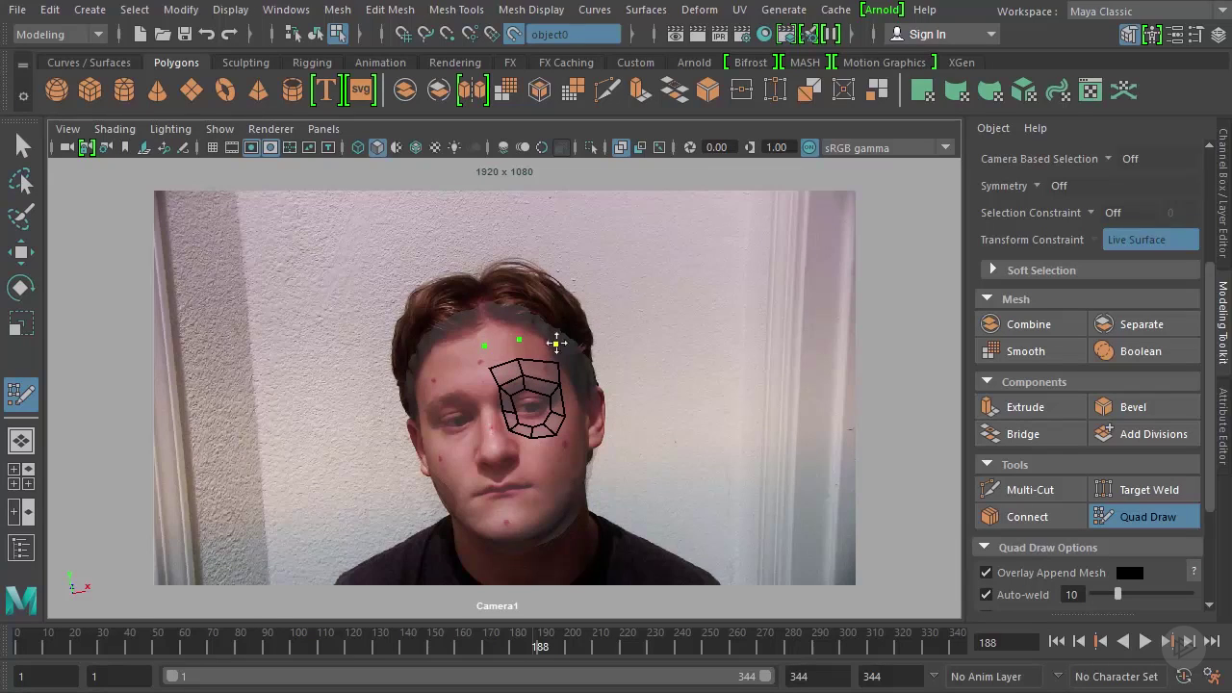
shift+click(546, 352)
shift+click(509, 352)
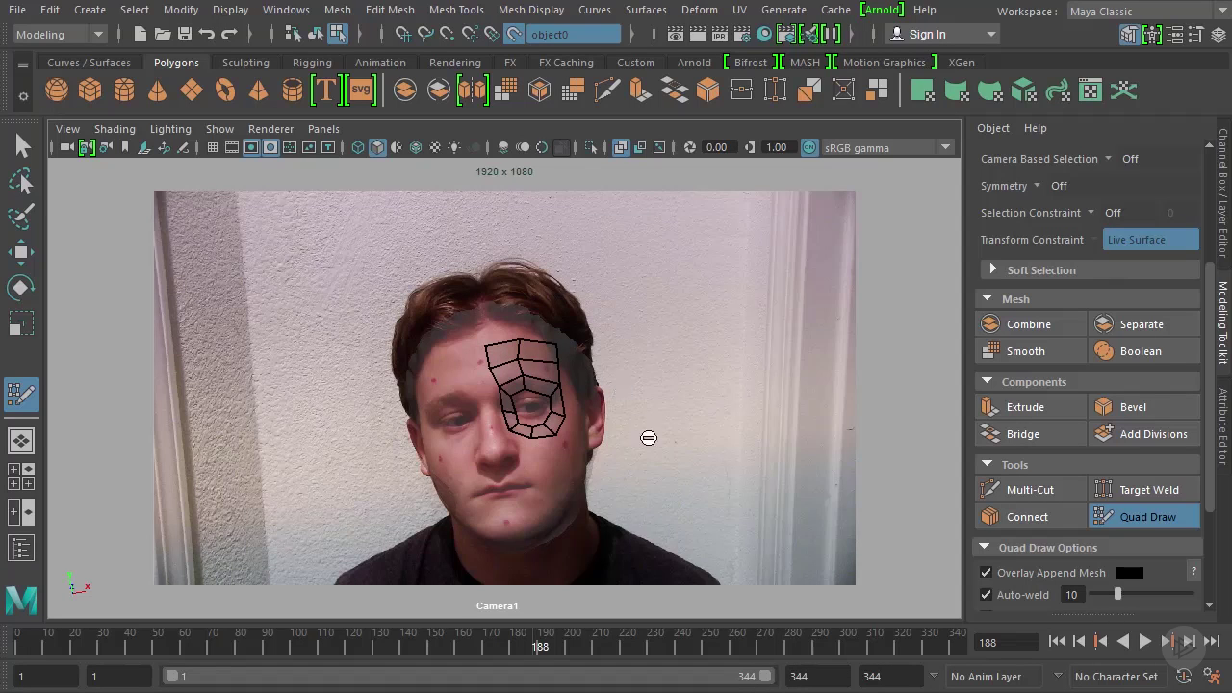
- Return to the persp view and add two quads down the temple beside the eye ring, moving the outer forehead vertices outward
click(324, 128)
mouse_move(405, 154)
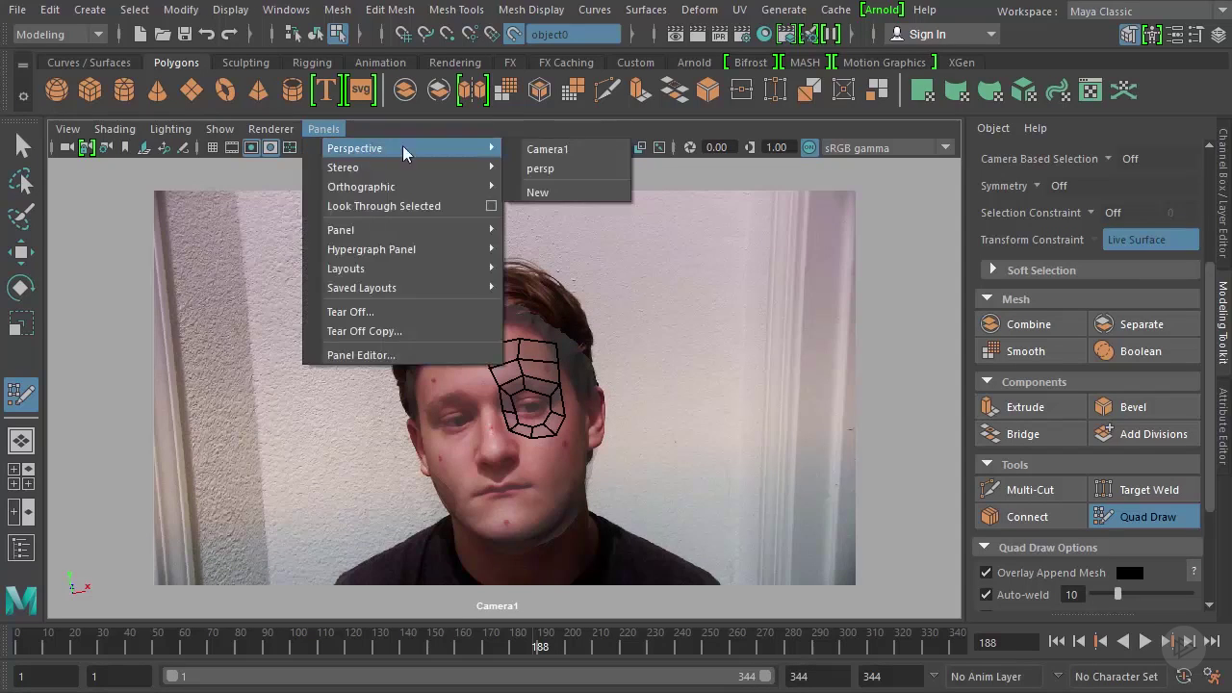
click(542, 168)
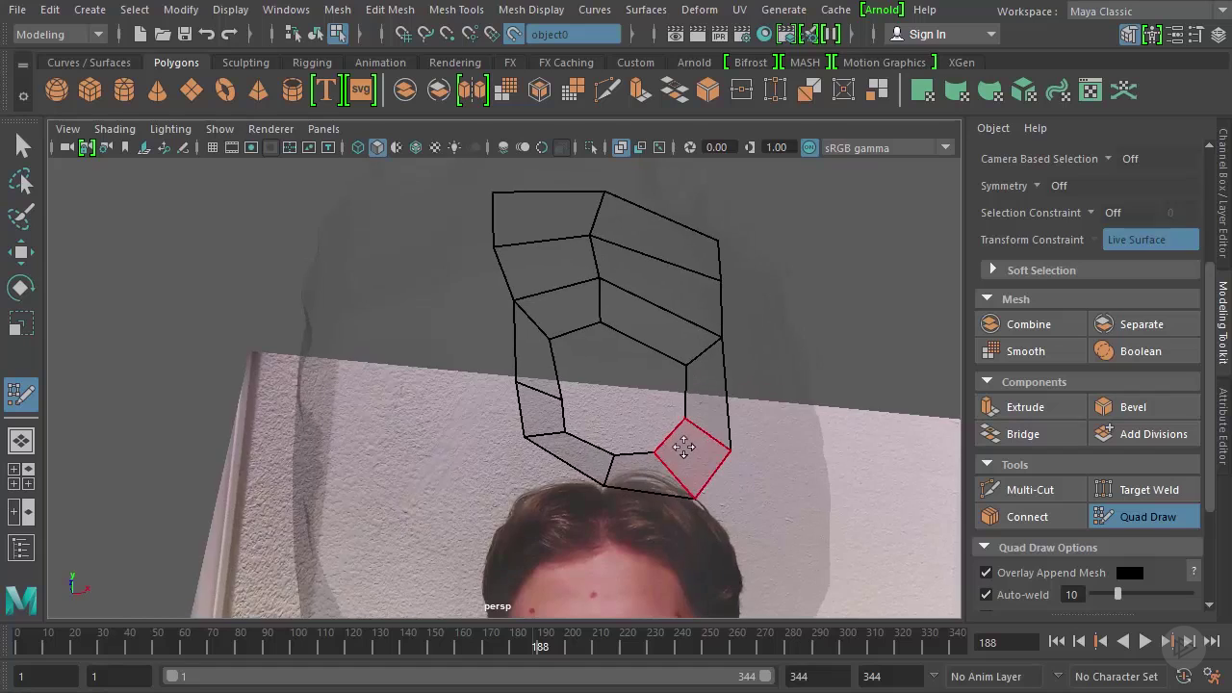
alt+drag(684, 447, 622, 404)
scroll(616, 343, down, 4)
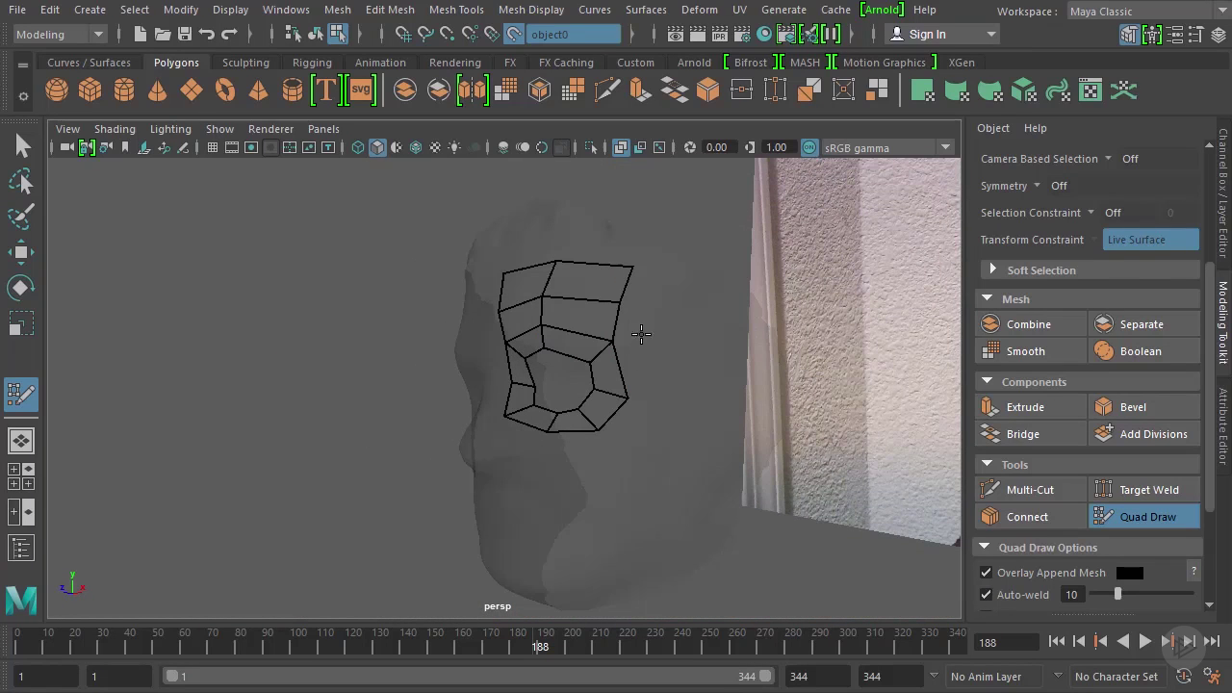
drag(625, 304, 634, 314)
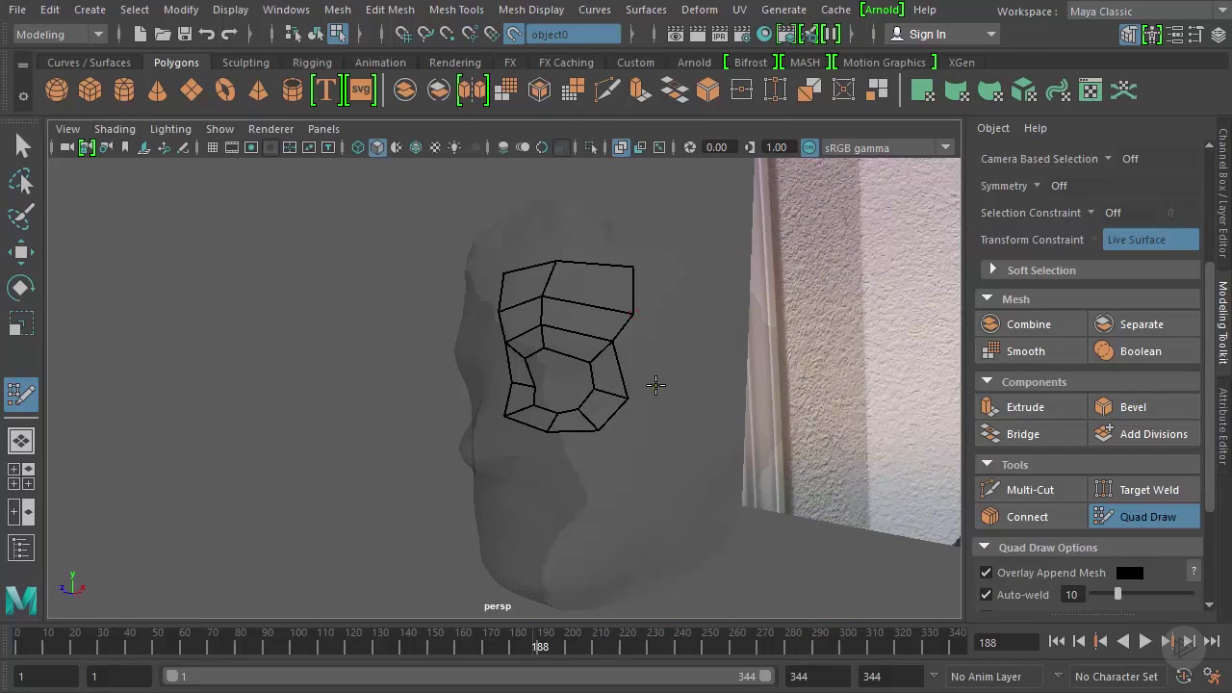
shift+click(642, 352)
drag(633, 269, 650, 279)
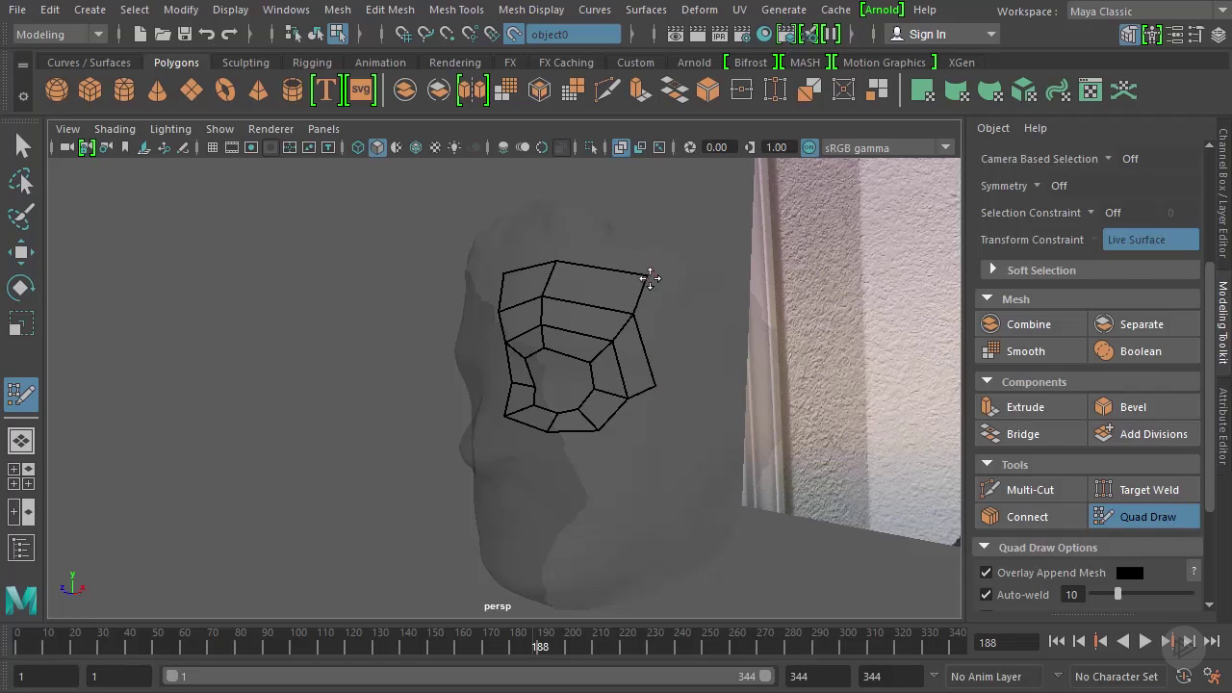
shift+click(686, 375)
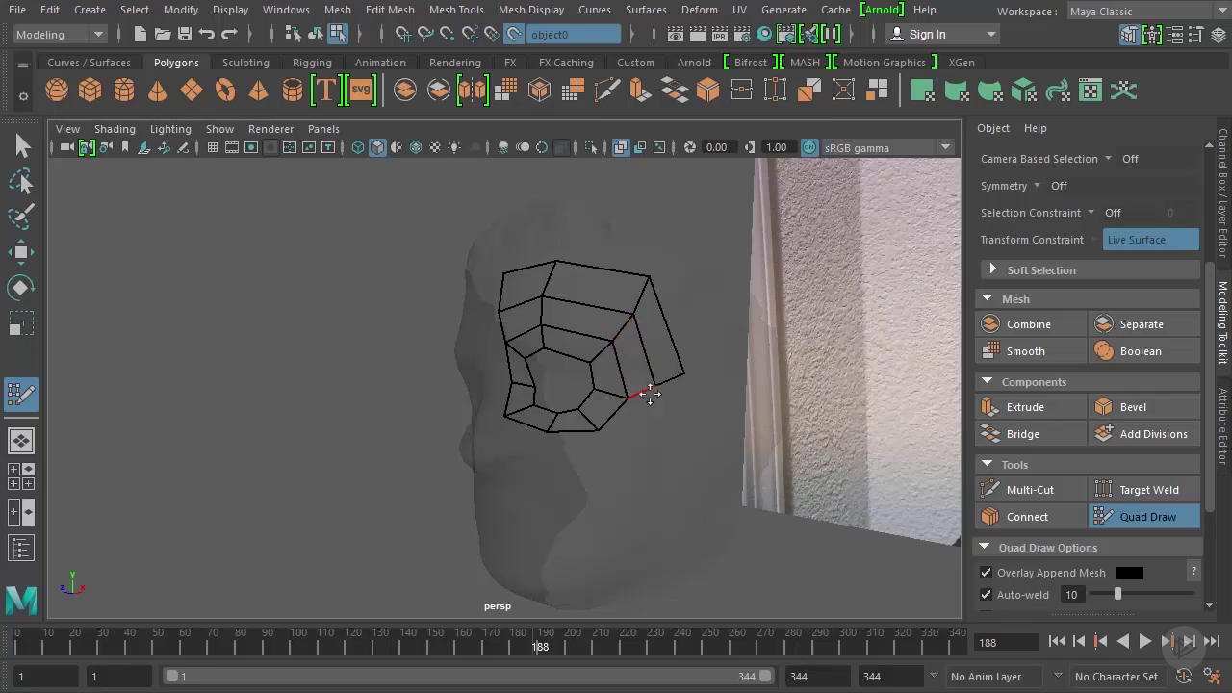
ctrl+click(650, 394)
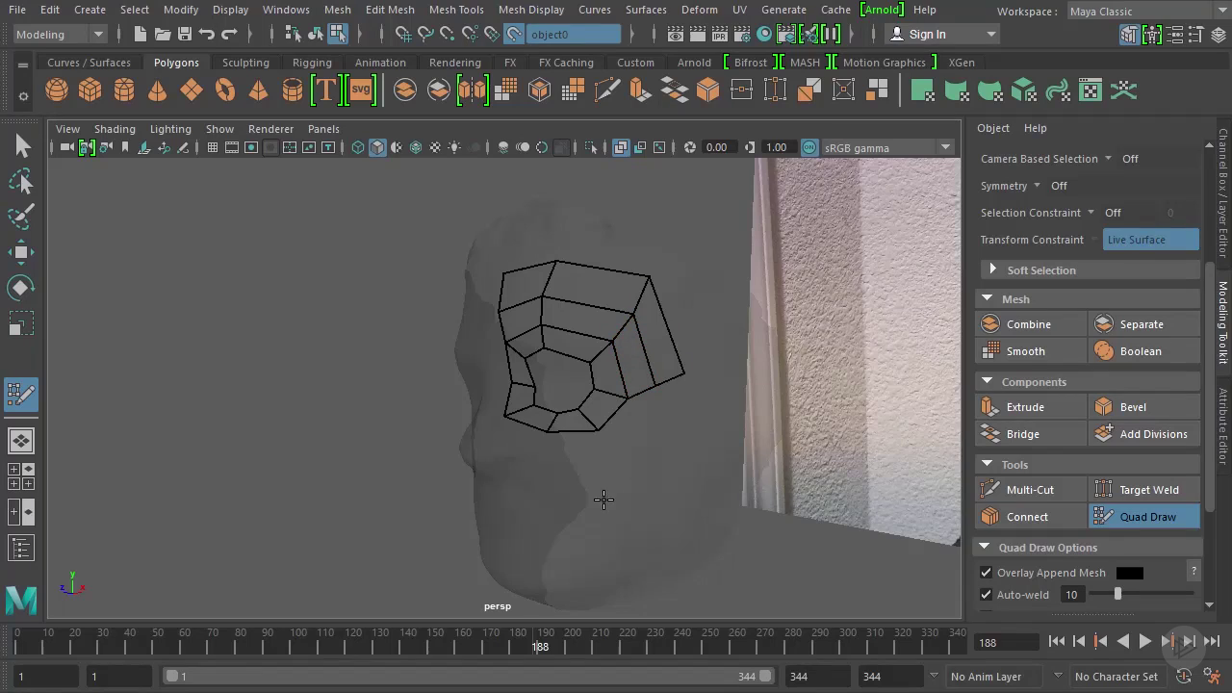
click(654, 455)
click(613, 441)
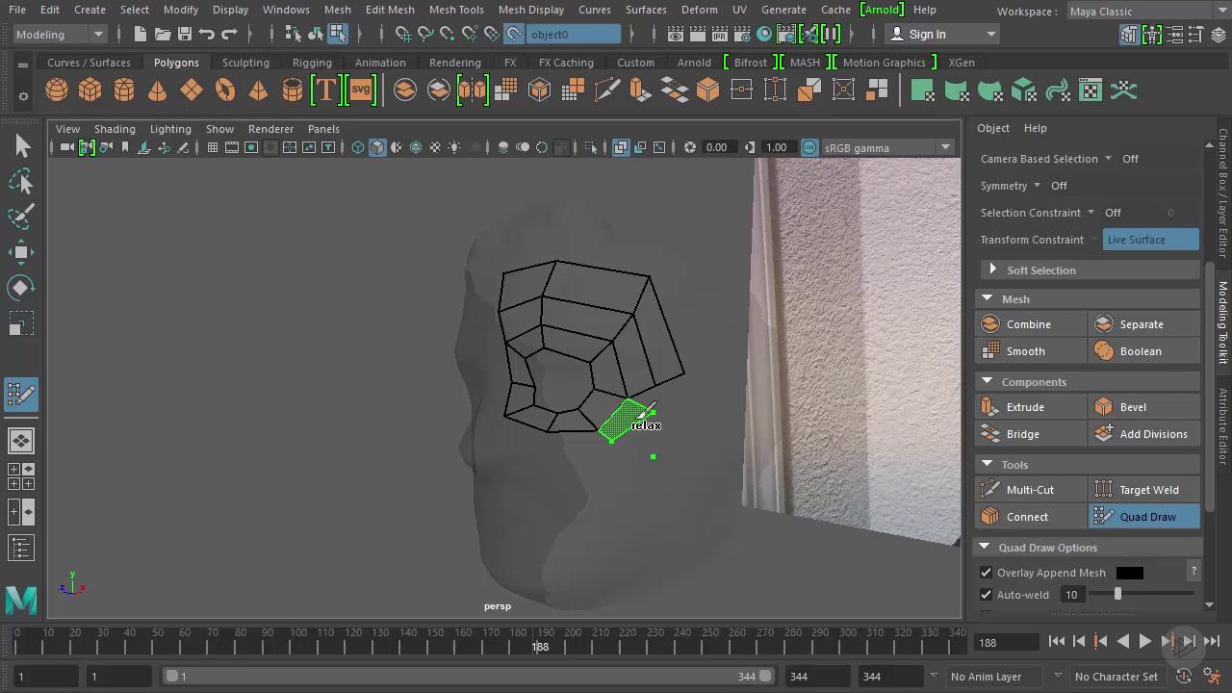
shift+click(637, 419)
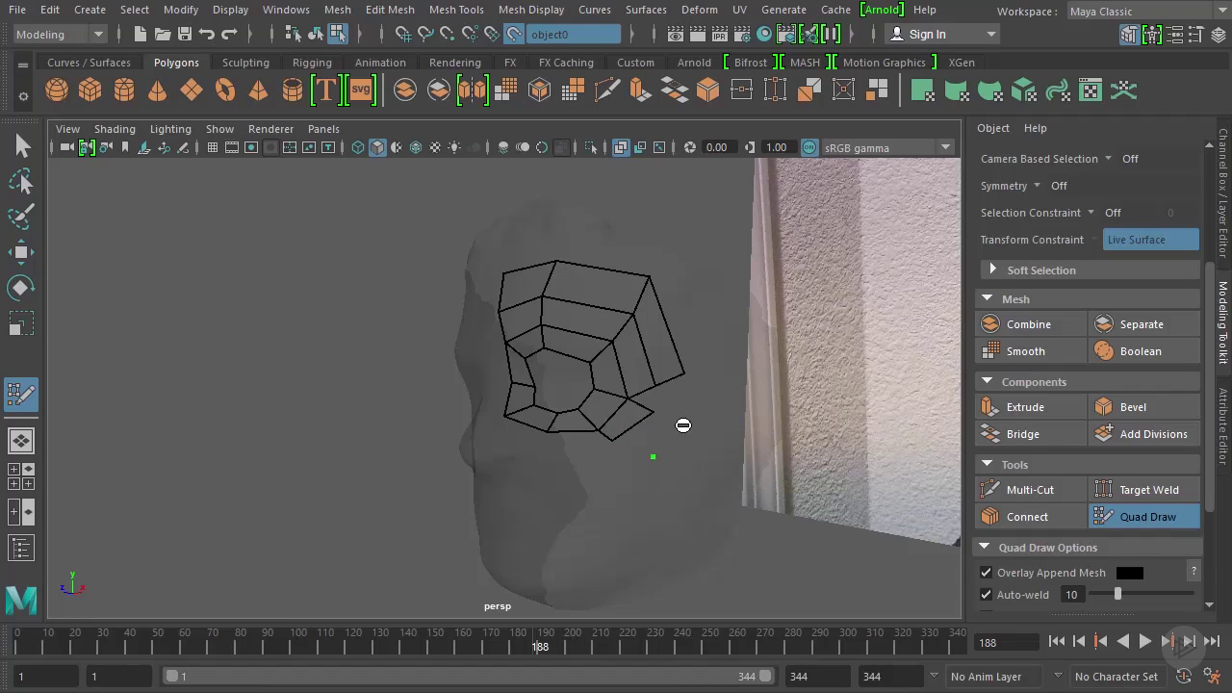
key(ctrl+z)
- Continue both temple strips with two quads below the outer eye corner and adjust the outermost vertex
shift+click(632, 420)
click(669, 439)
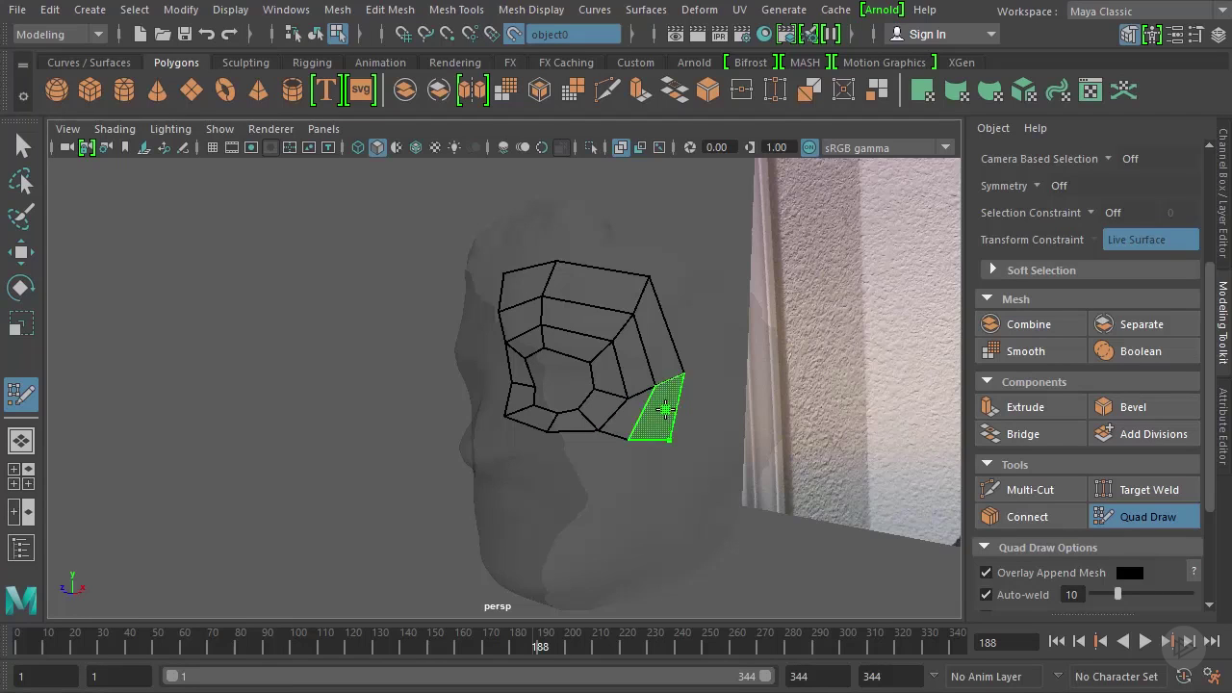
shift+click(655, 399)
drag(681, 373, 689, 389)
- Add a row of four quads beneath the eye ring, from the side of the nose out to the cheekbone
alt+drag(584, 541, 649, 530)
alt+drag(564, 498, 545, 458)
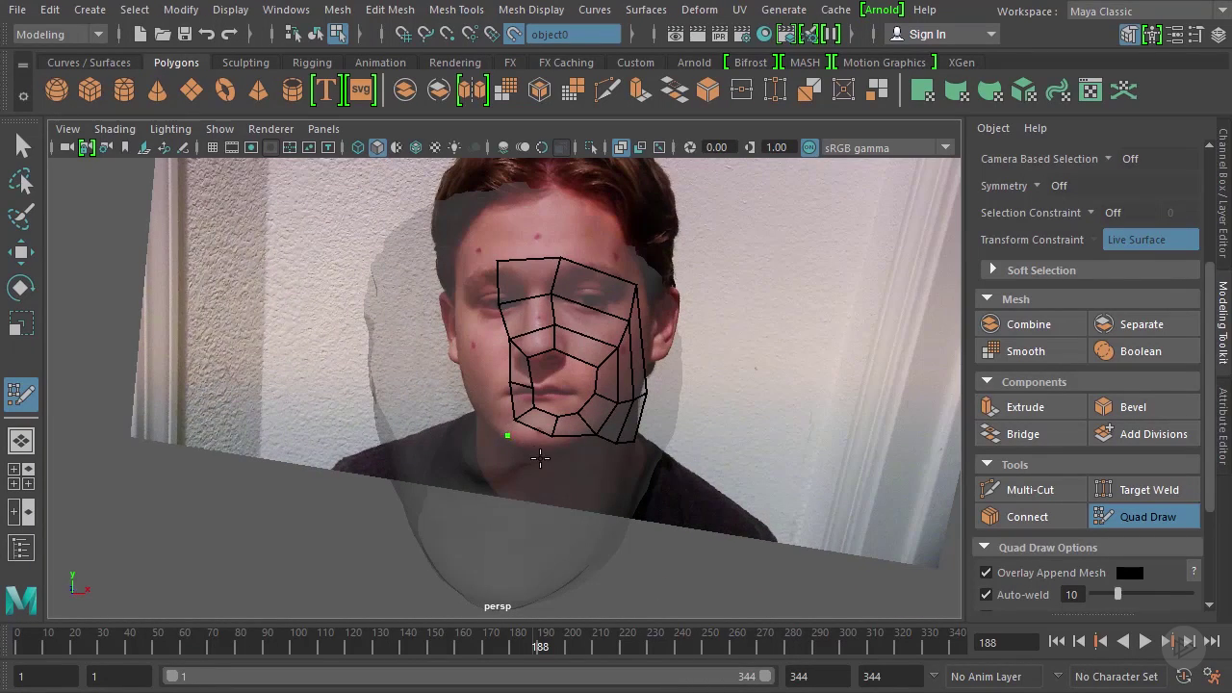
shift+click(546, 459)
shift+click(570, 450)
alt+drag(683, 509, 585, 481)
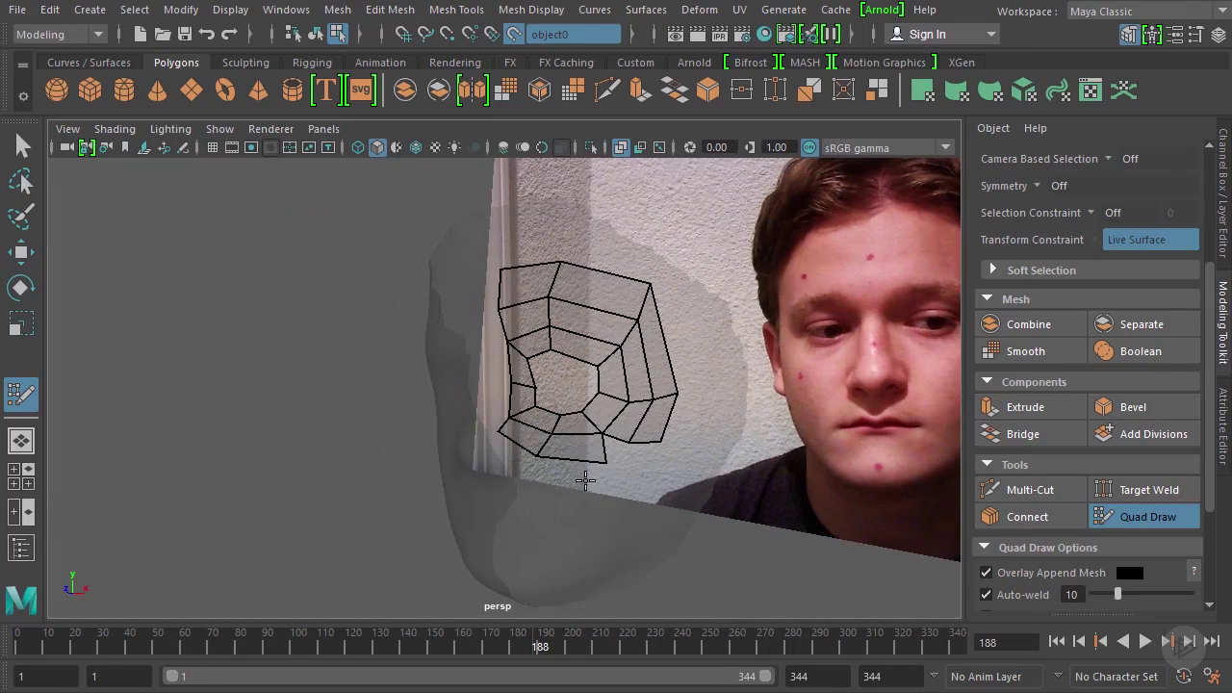
shift+click(626, 452)
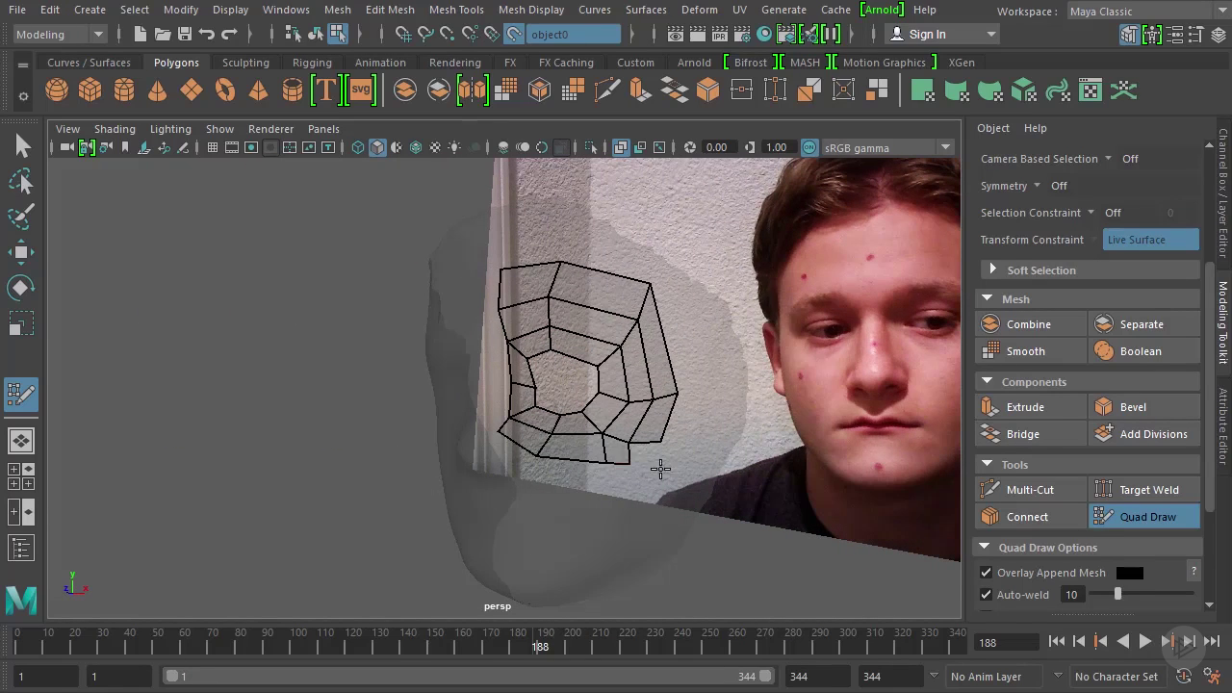
shift+click(648, 456)
alt+drag(631, 520, 604, 517)
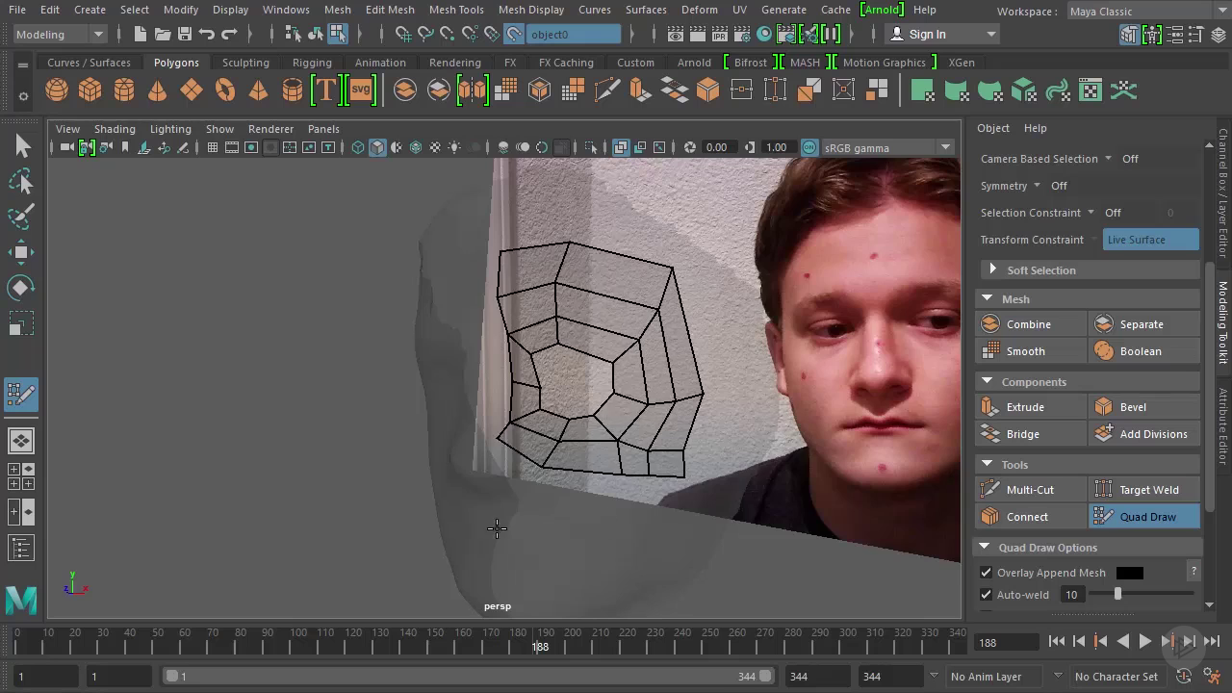
- Add a column of four quads along the bridge of the nose, running up to the top of the forehead patch
alt+drag(498, 527, 460, 352)
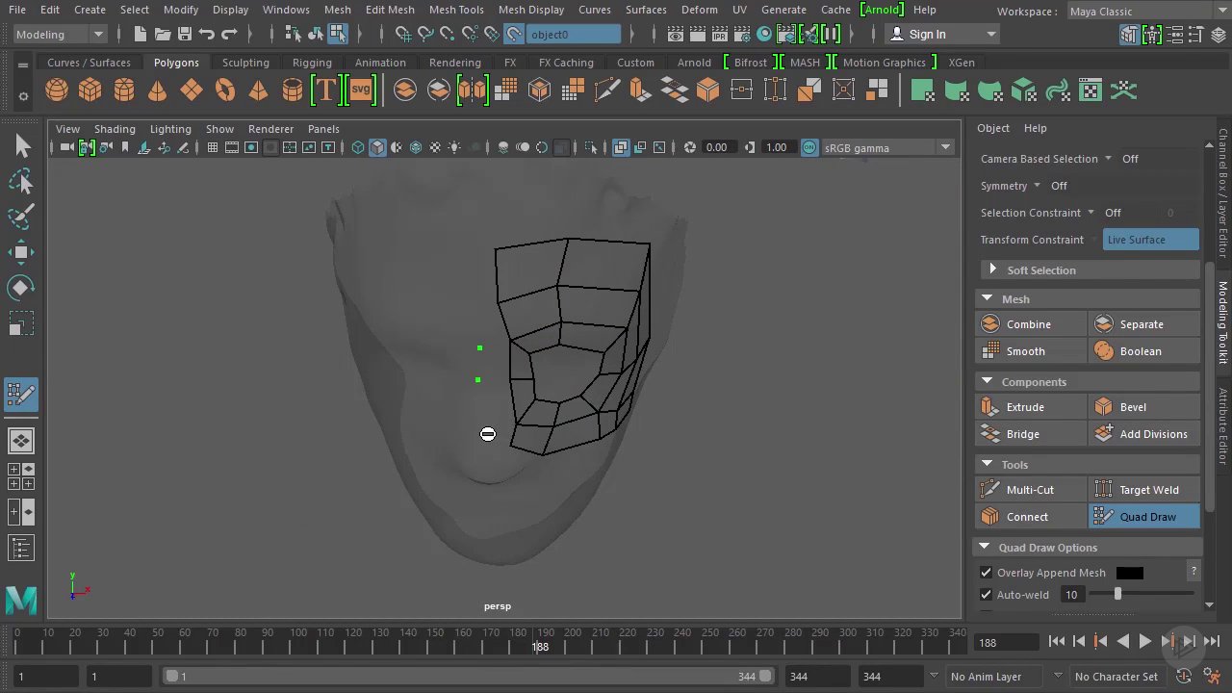
shift+click(492, 400)
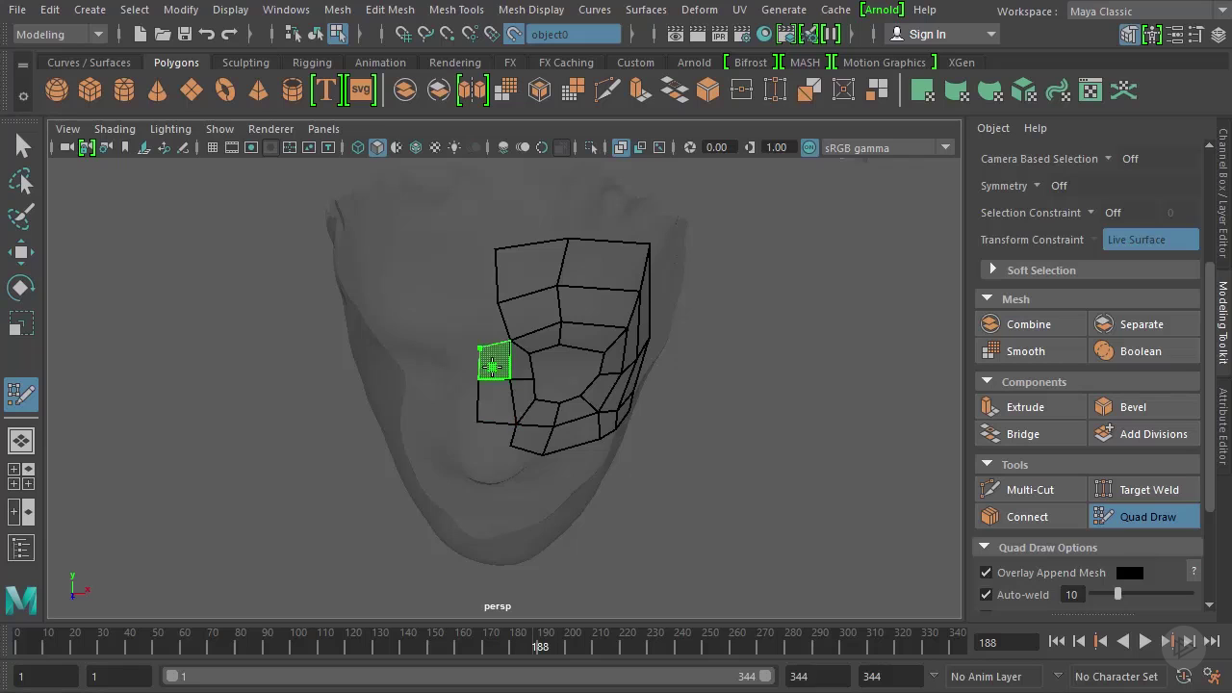
shift+click(494, 363)
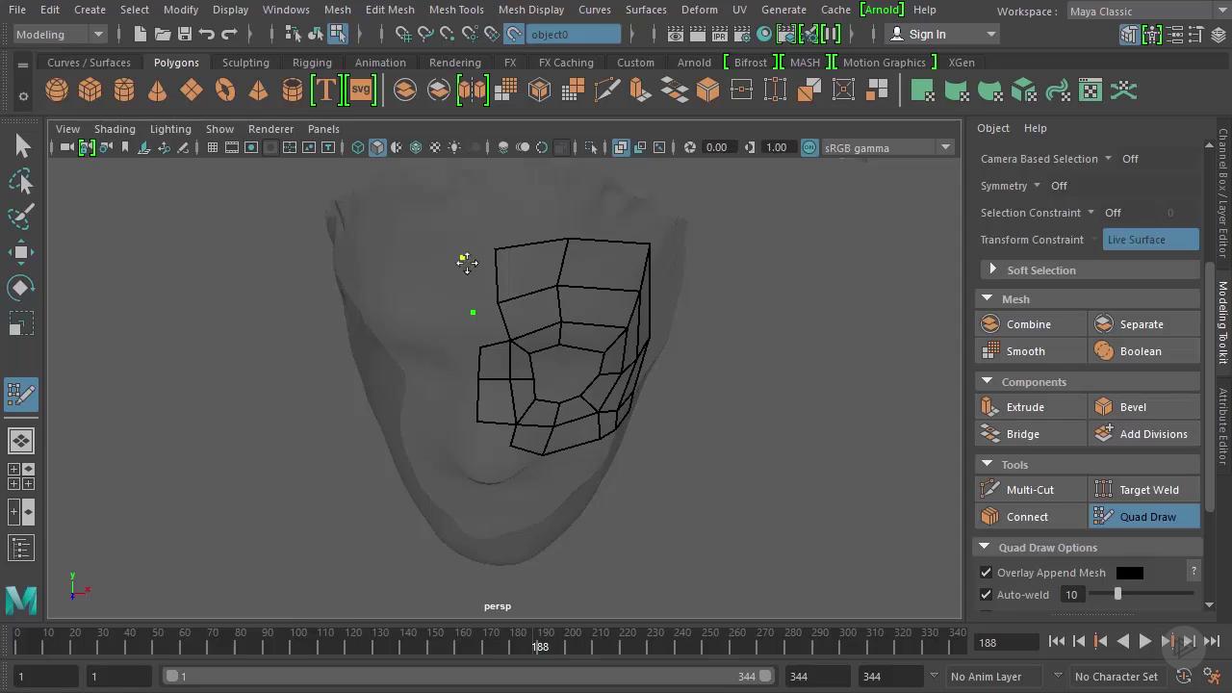
shift+click(487, 273)
shift+click(488, 323)
- Extend the nose column downward with two quads and add a third beside them towards the cheek
scroll(568, 412, down, 1)
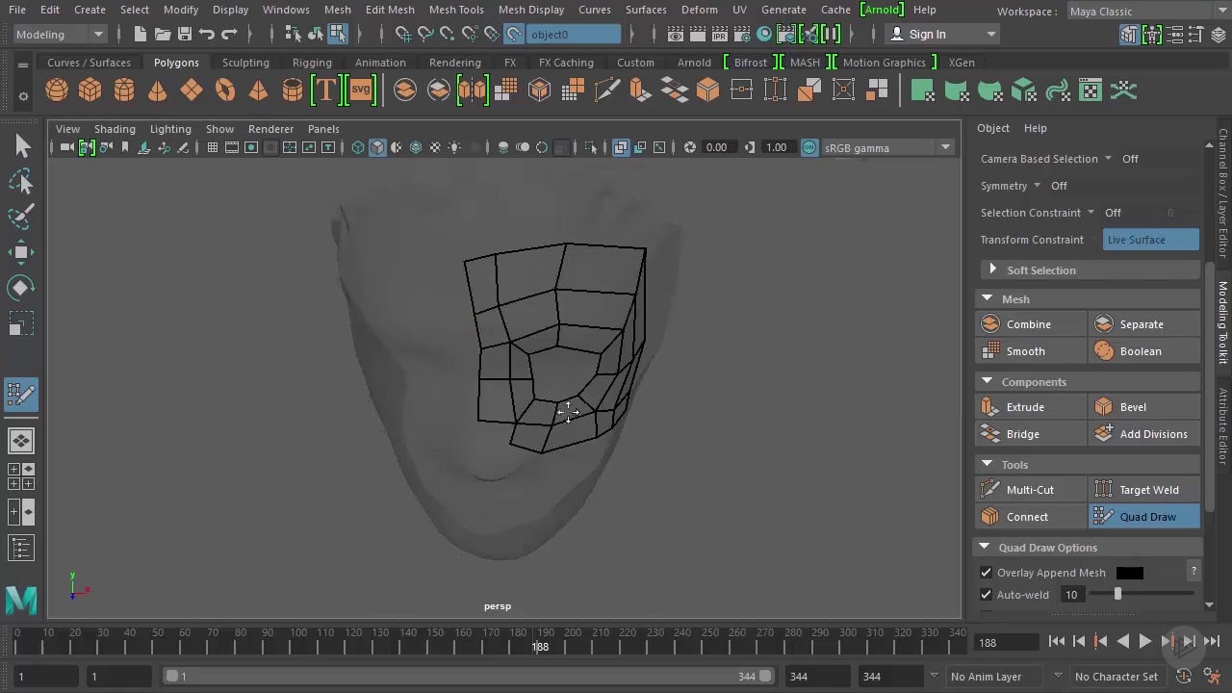
alt+drag(568, 412, 539, 483)
middle_drag(538, 483, 599, 443)
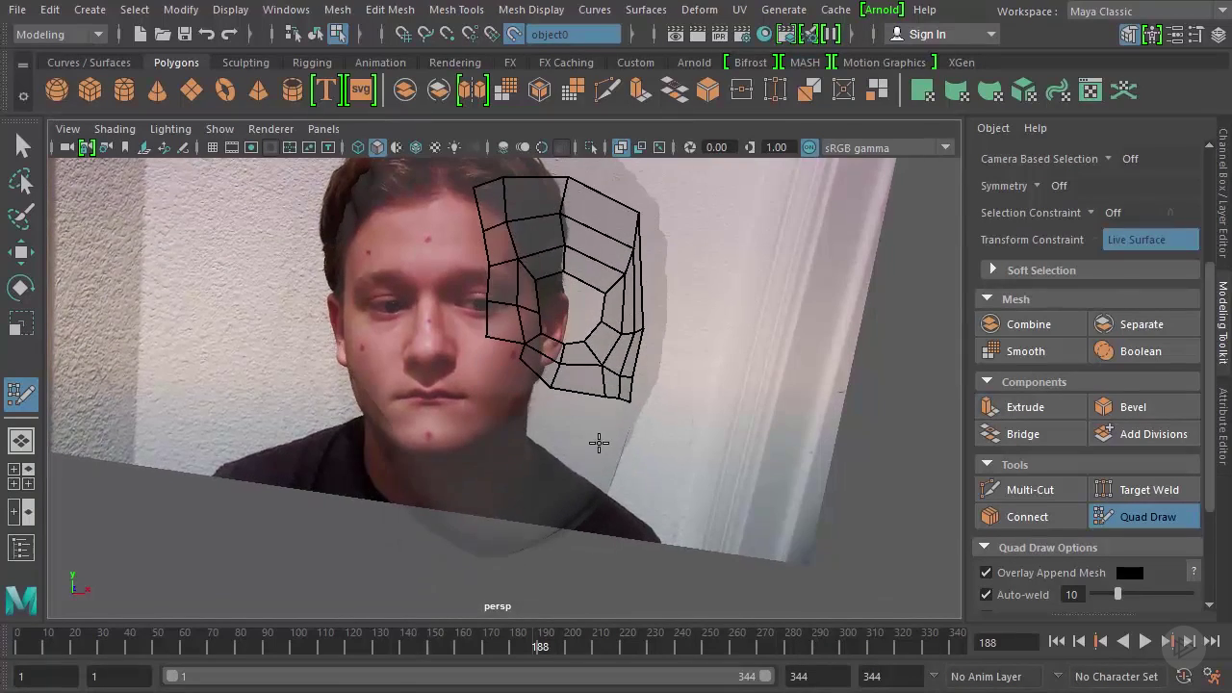
alt+drag(599, 443, 493, 397)
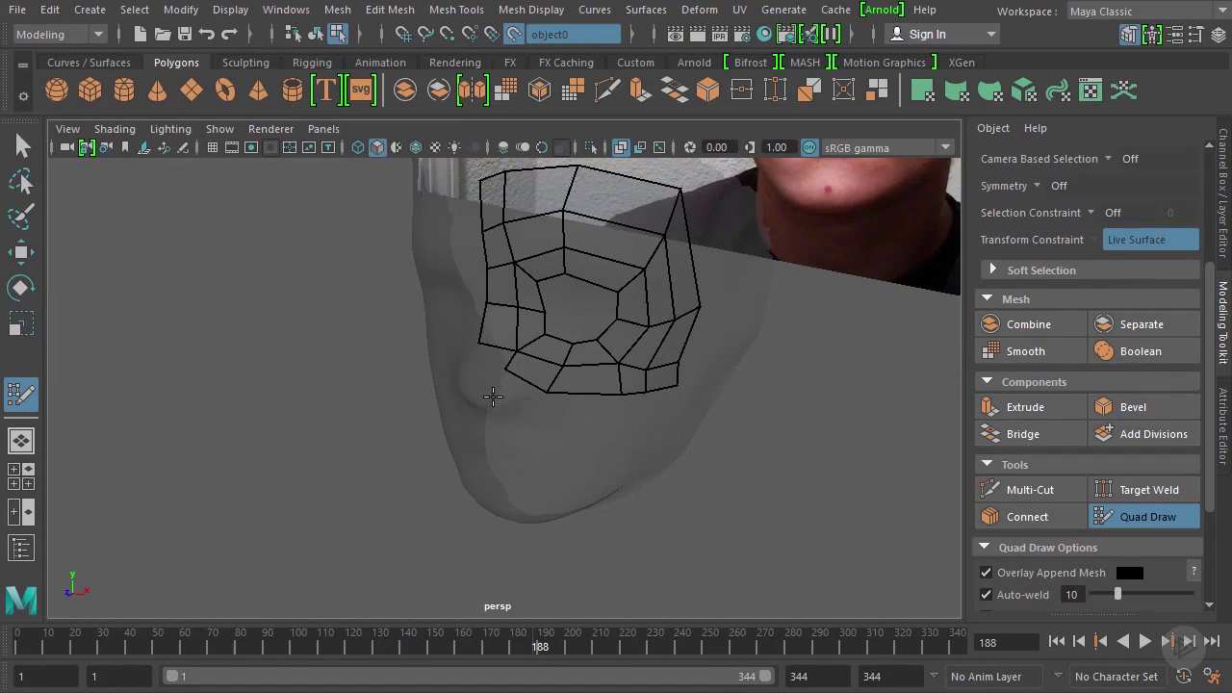
shift+click(491, 357)
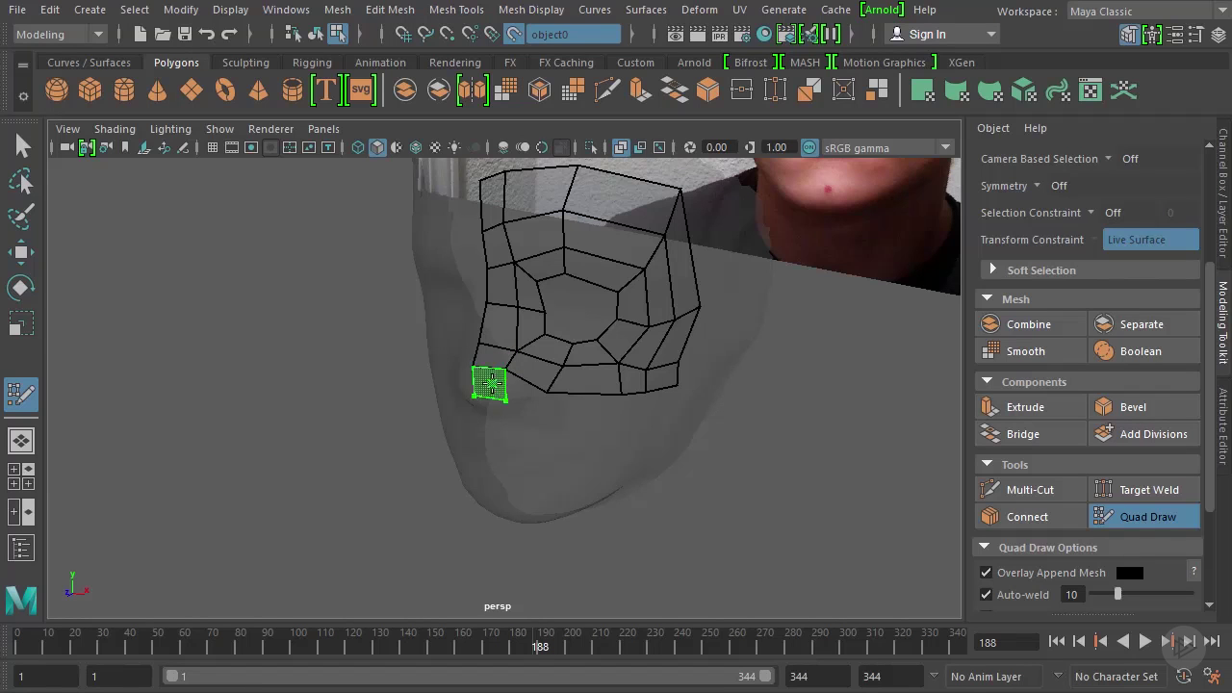
shift+click(489, 383)
alt+drag(569, 462, 519, 407)
click(528, 398)
shift+click(512, 381)
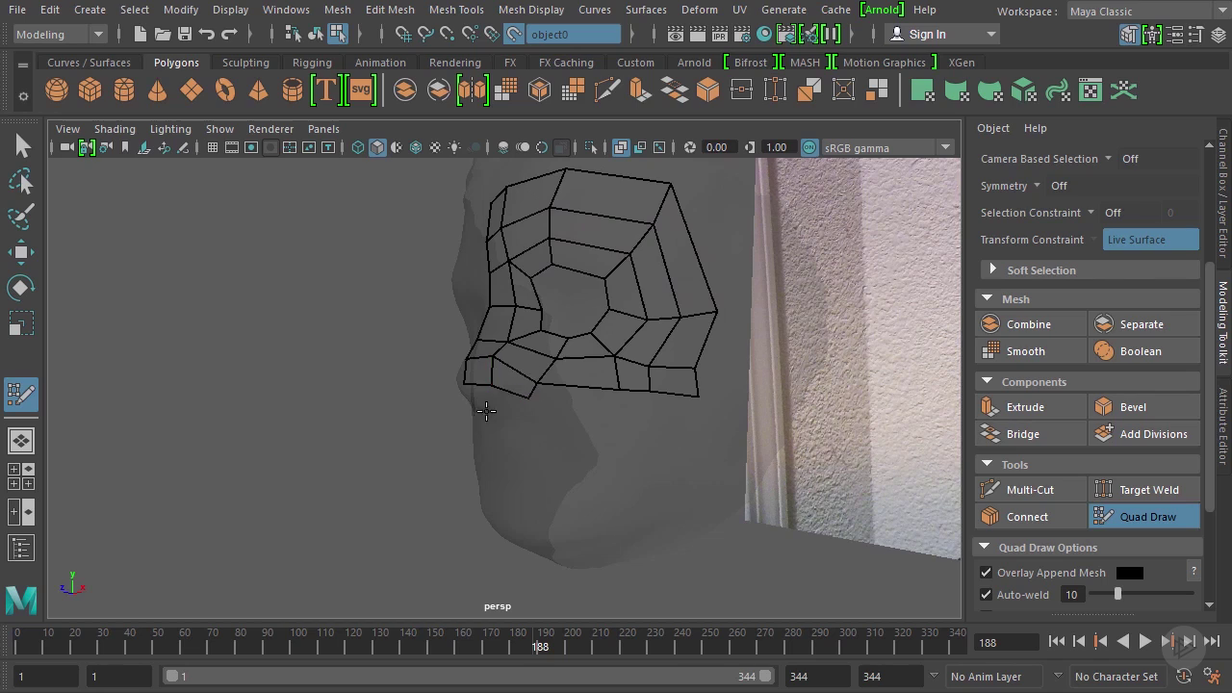
alt+right_drag(439, 457, 501, 462)
alt+drag(502, 462, 498, 415)
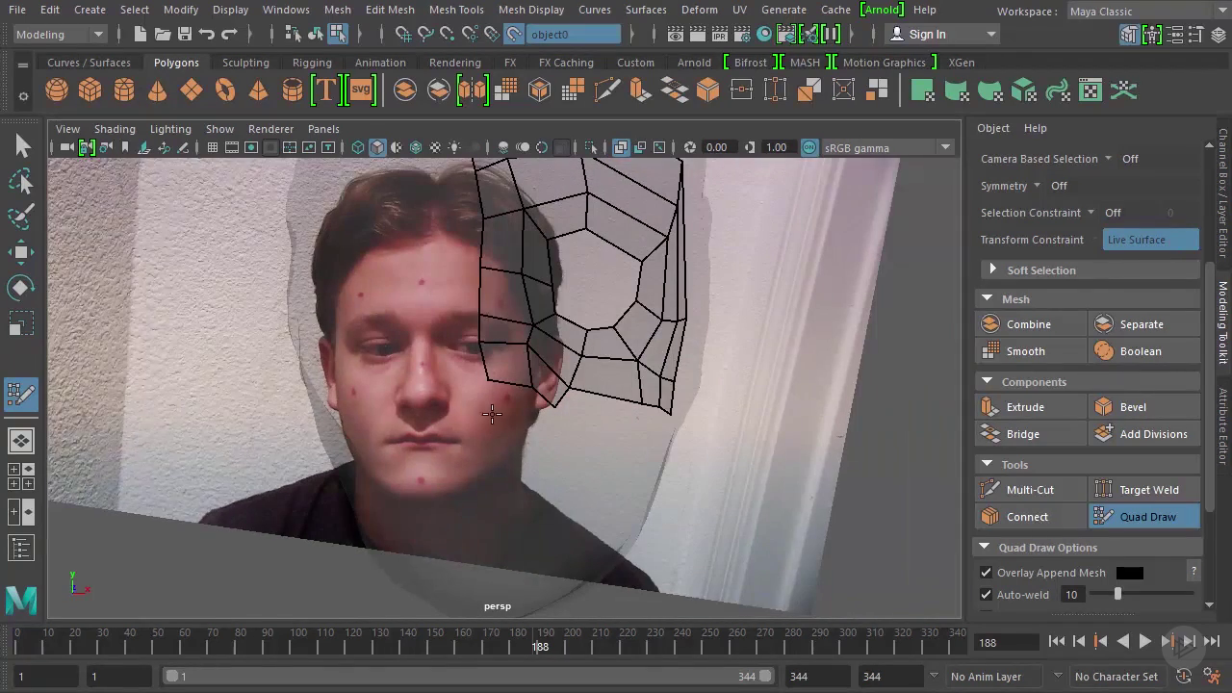
- Extend the lower edge of the mesh with a row of quads from the nose column across to the outer cheek
shift+click(526, 420)
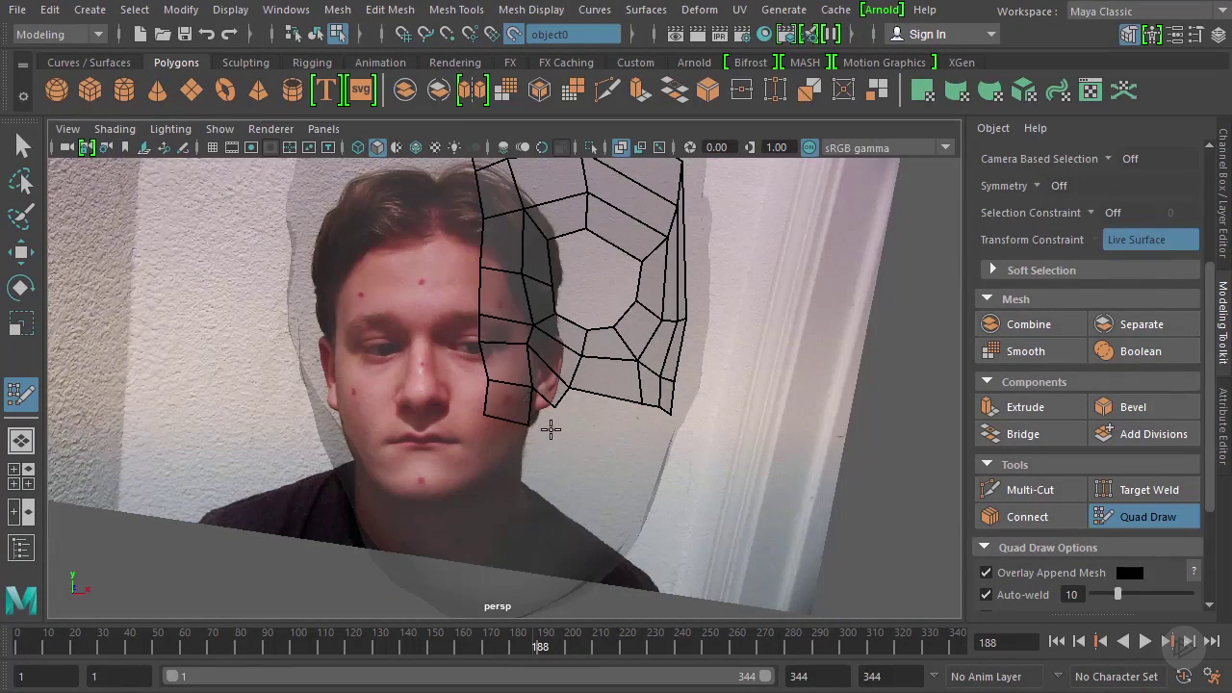
shift+click(545, 415)
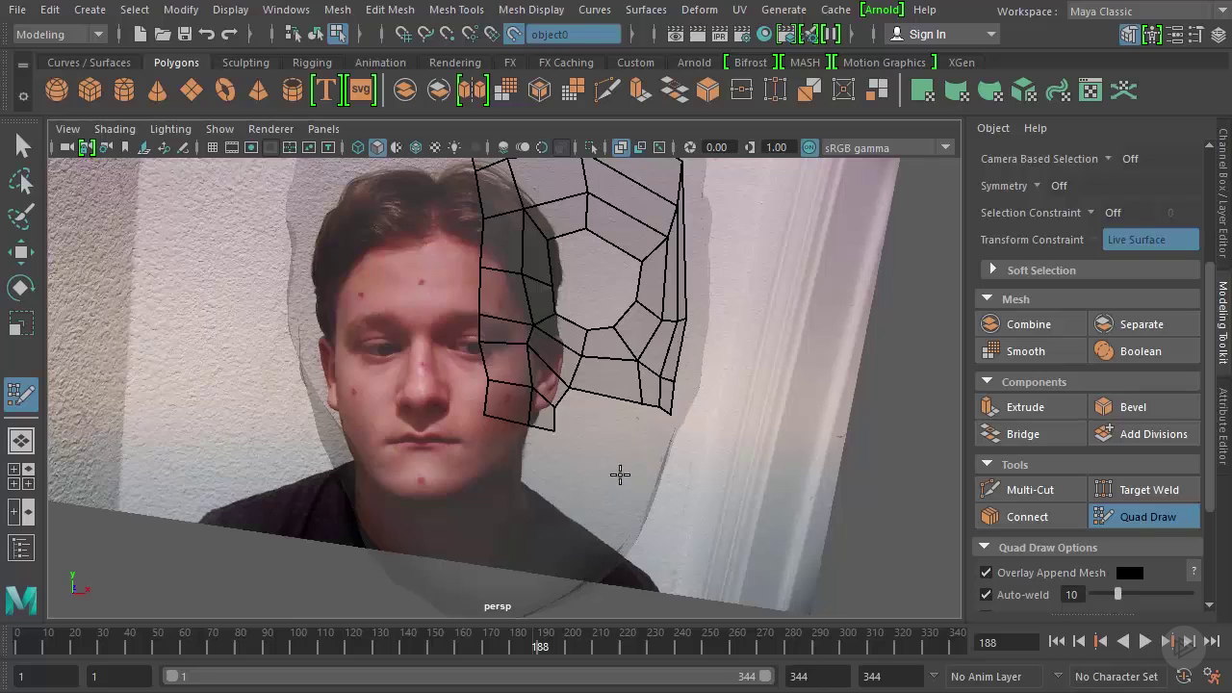
alt+drag(620, 473, 571, 463)
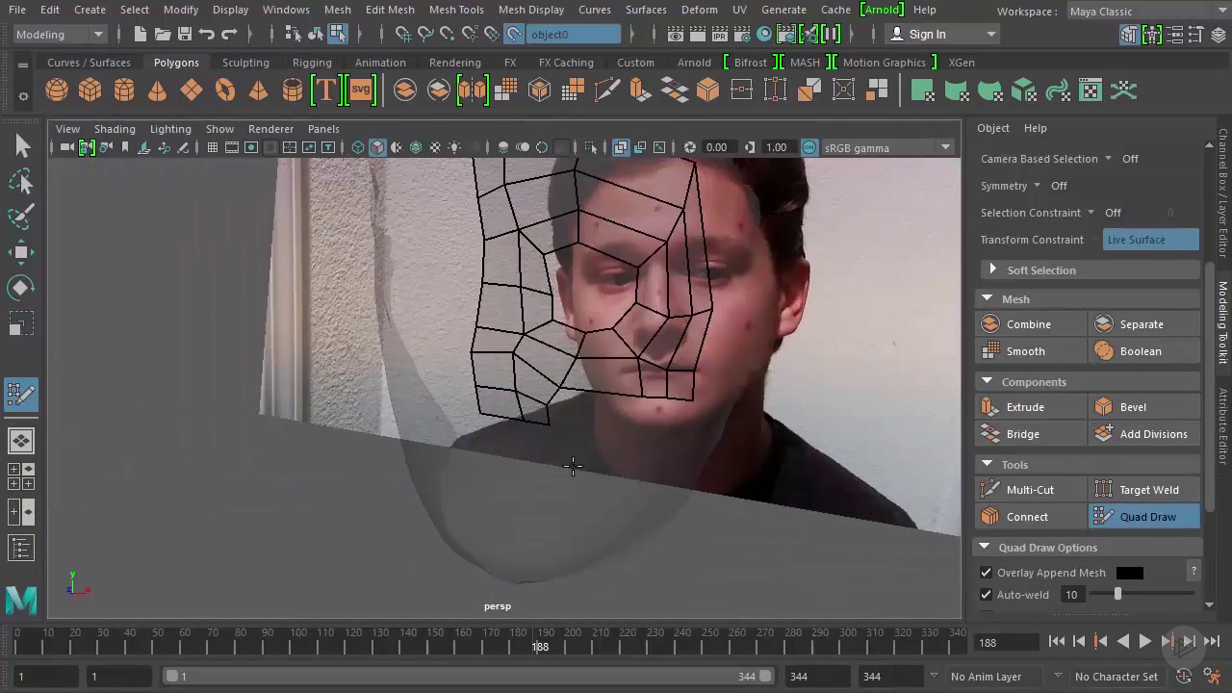
shift+click(635, 420)
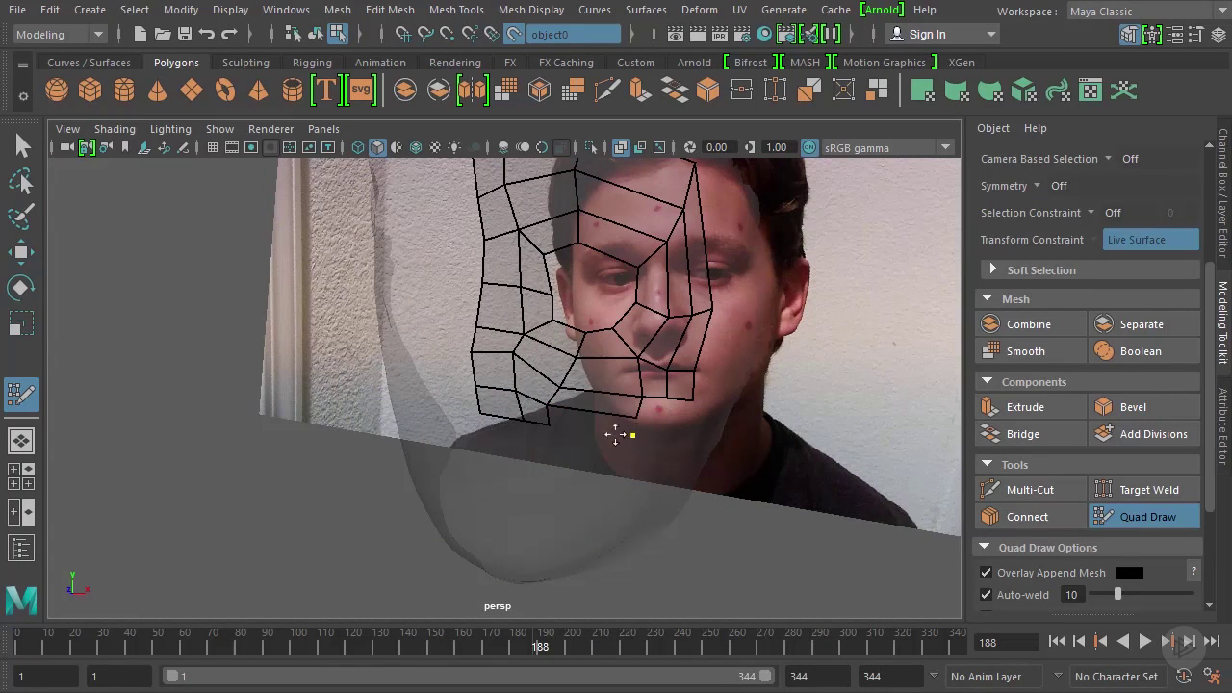
shift+click(588, 421)
- Insert an edge loop from the eye ring up through the outer forehead, relax the surrounding mesh and move the outer forehead corner vertex outward
mouse_move(591, 394)
shift+mouse_down()
mouse_move(545, 406)
mouse_move(550, 366)
mouse_move(649, 350)
mouse_move(679, 289)
shift+mouse_up()
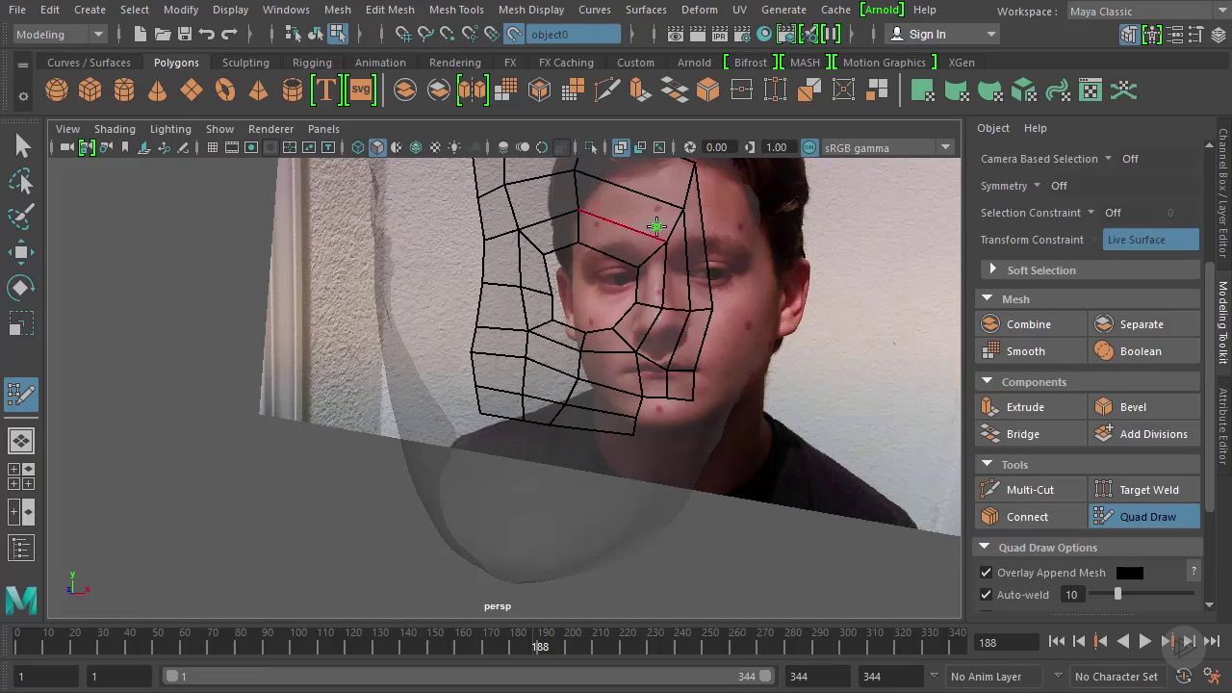
ctrl+click(633, 221)
mouse_move(653, 220)
shift+mouse_down()
mouse_move(677, 212)
mouse_move(672, 248)
mouse_move(708, 334)
shift+mouse_up()
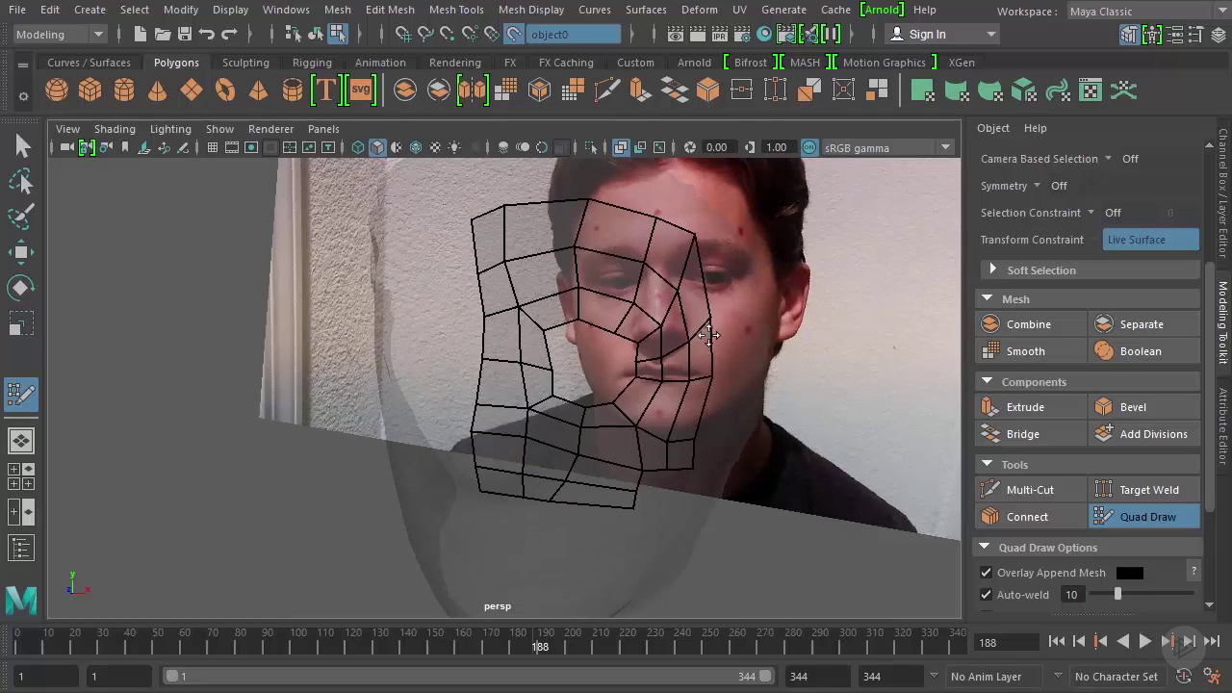
drag(694, 235, 716, 258)
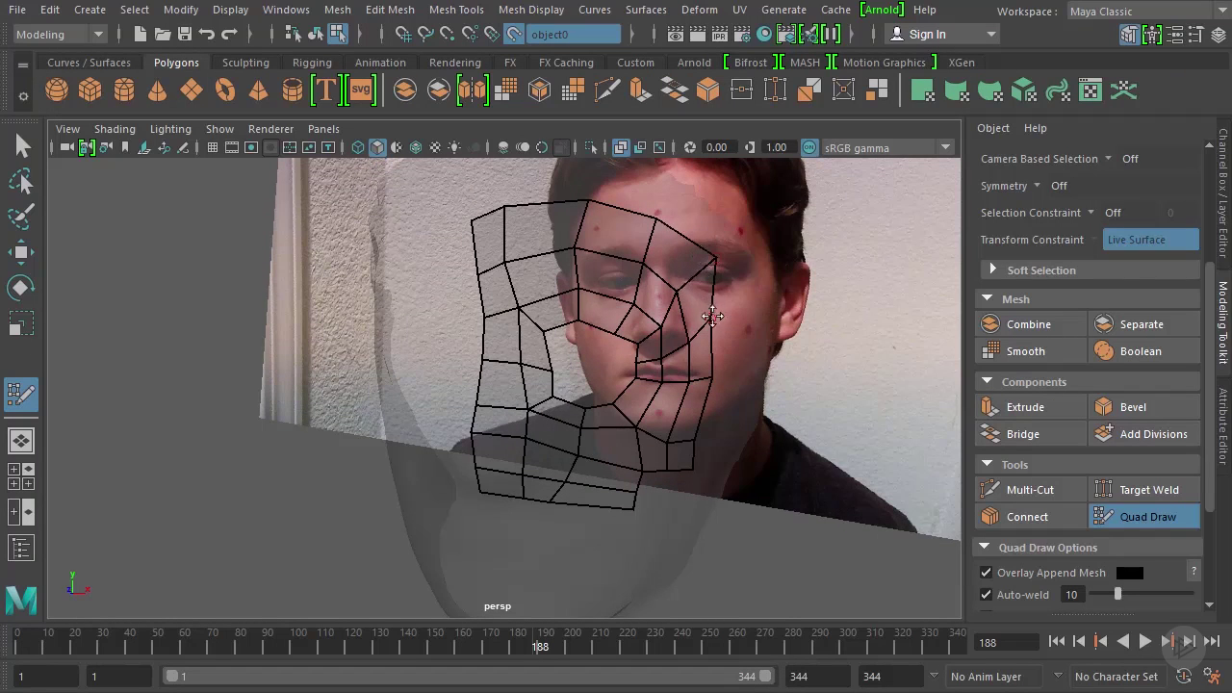
mouse_move(713, 316)
shift+mouse_down()
mouse_move(729, 308)
mouse_move(721, 380)
mouse_move(691, 289)
mouse_move(680, 330)
mouse_move(661, 328)
shift+mouse_up()
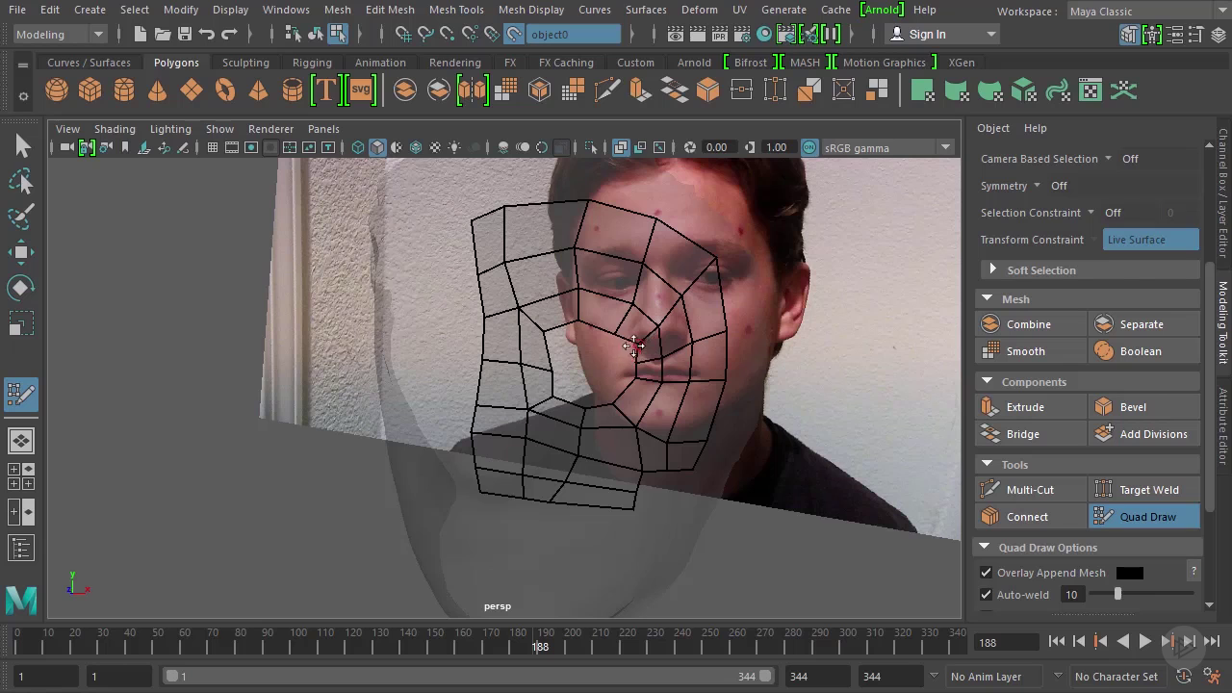
- Look through Camera1 and select that camera
click(323, 129)
mouse_move(360, 147)
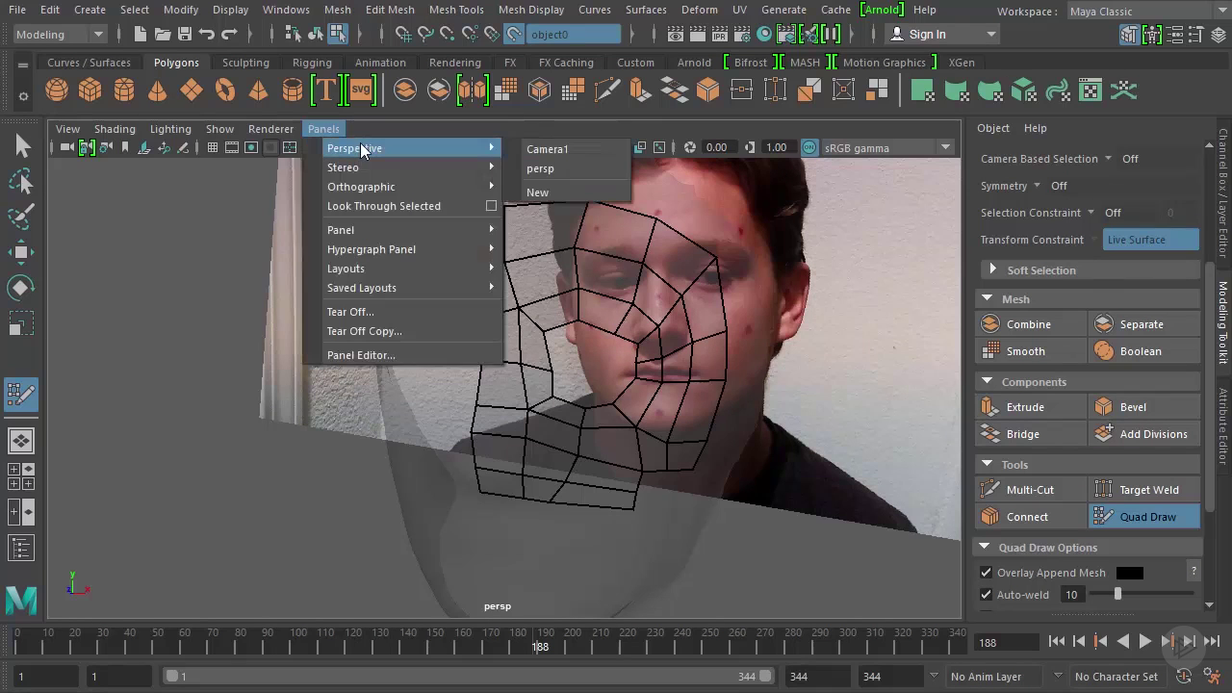
click(545, 149)
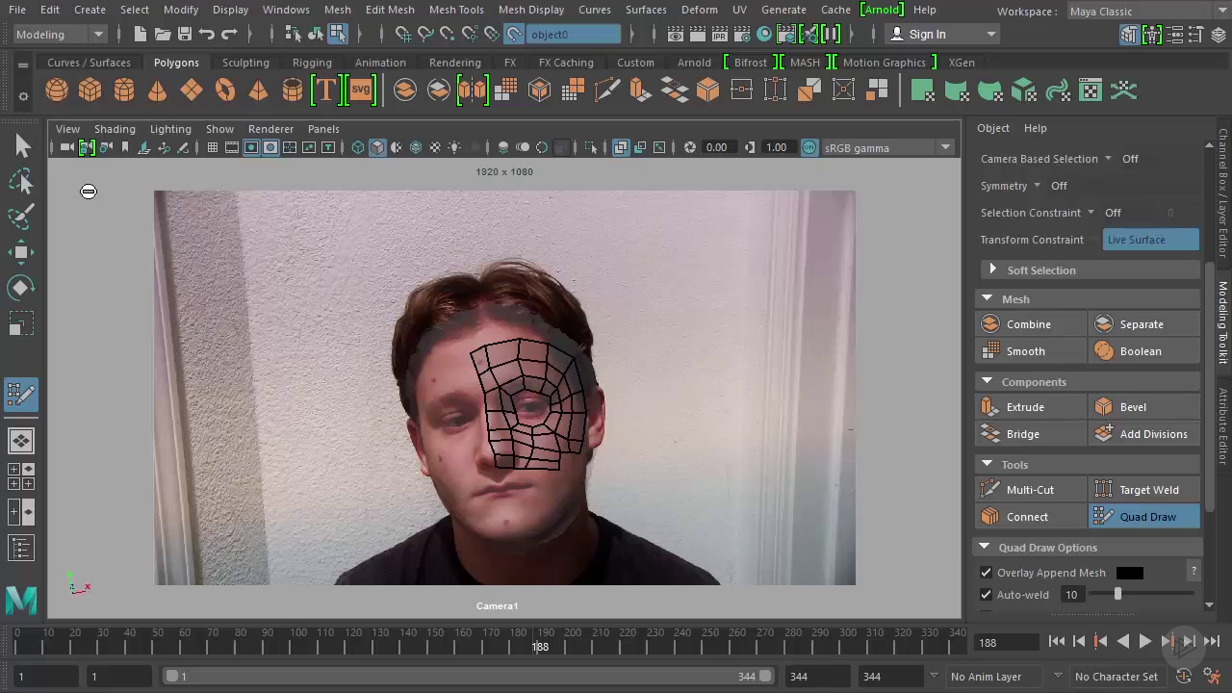
click(71, 131)
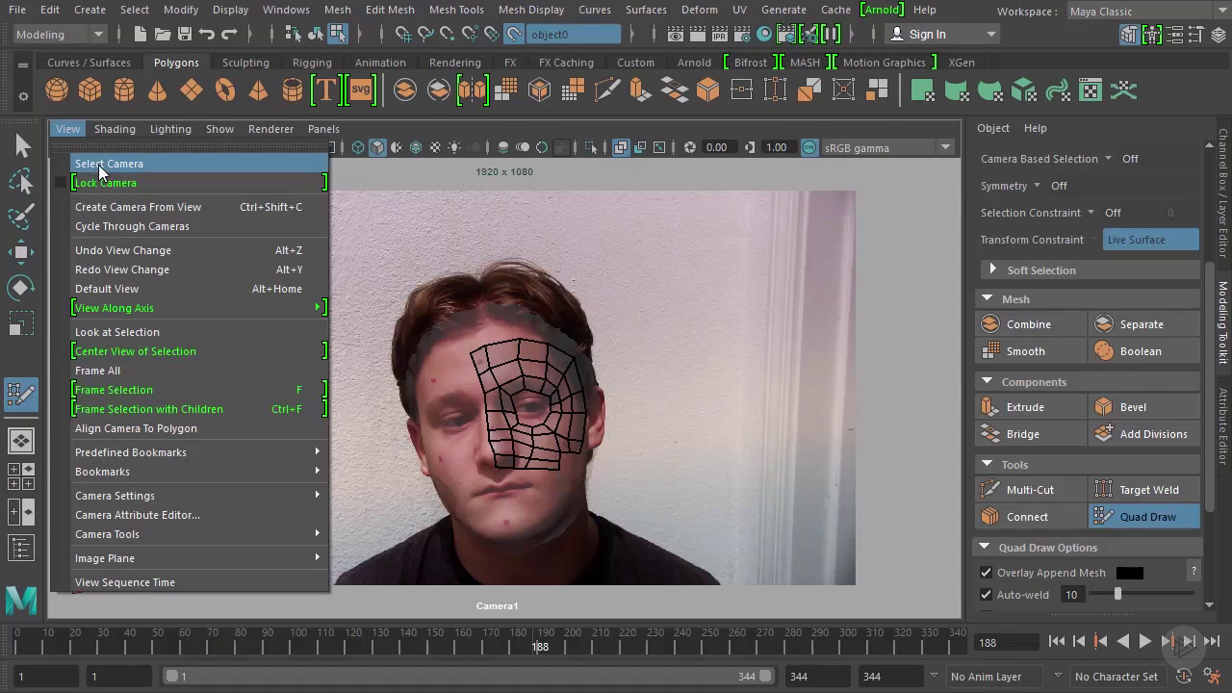
click(100, 165)
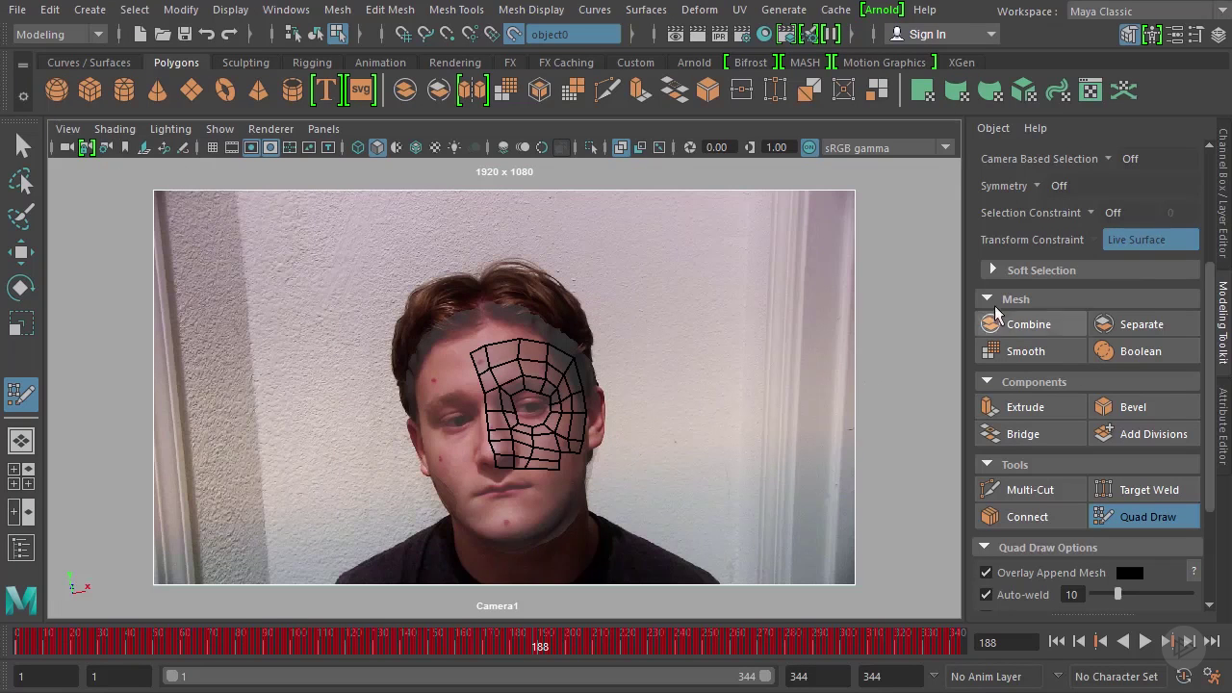
- In the camera shape's display options, set Overscan to 0.540 and enable 2D pan/zoom with Pan values 0.010 and -0.020
click(1223, 428)
drag(1209, 375, 1189, 473)
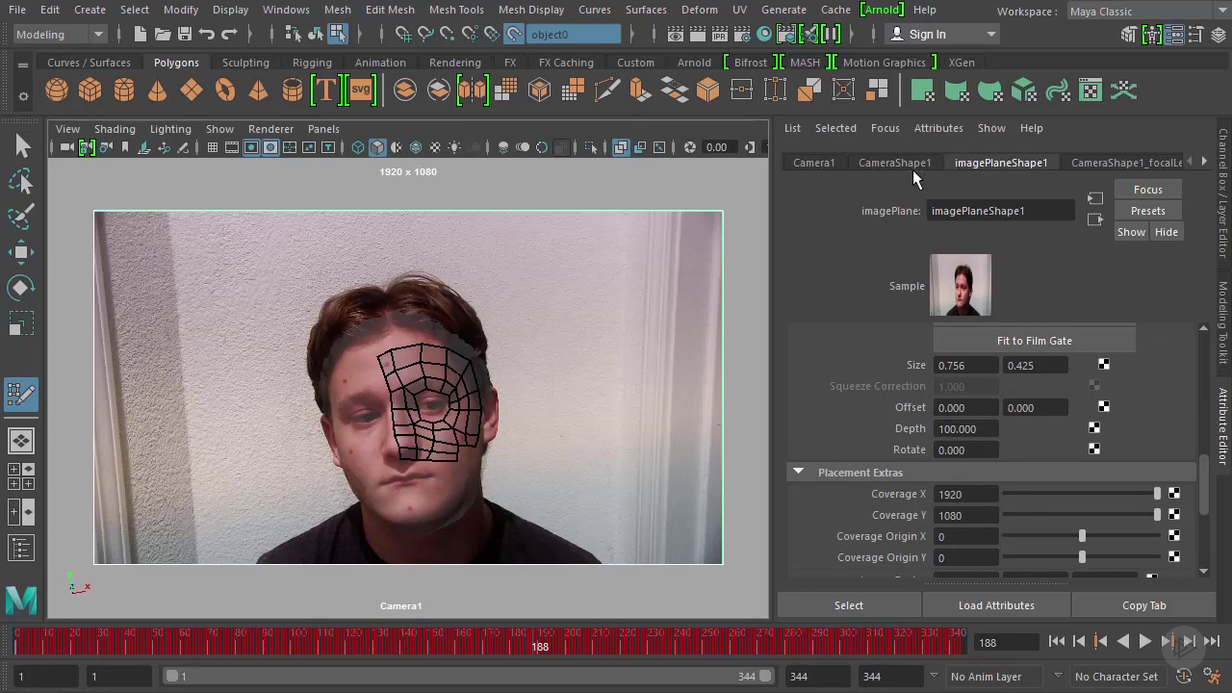
click(910, 164)
drag(1204, 366, 1202, 502)
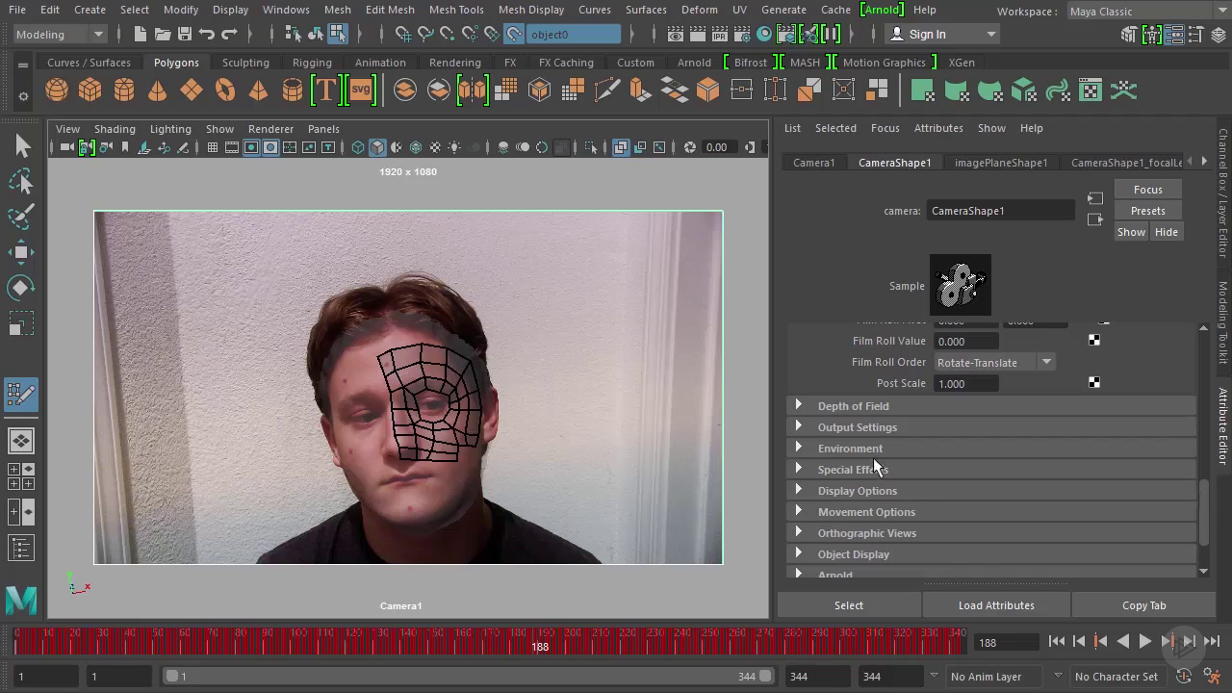
click(857, 491)
scroll(1011, 438, down, 3)
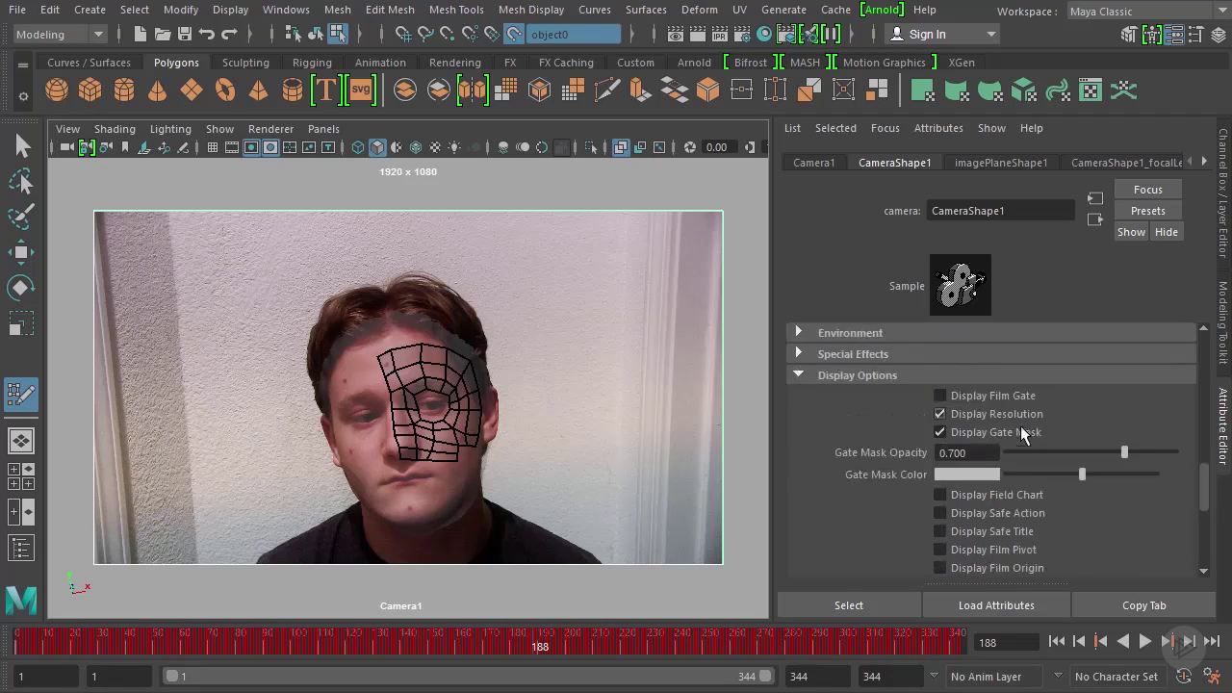
scroll(1028, 454, down, 3)
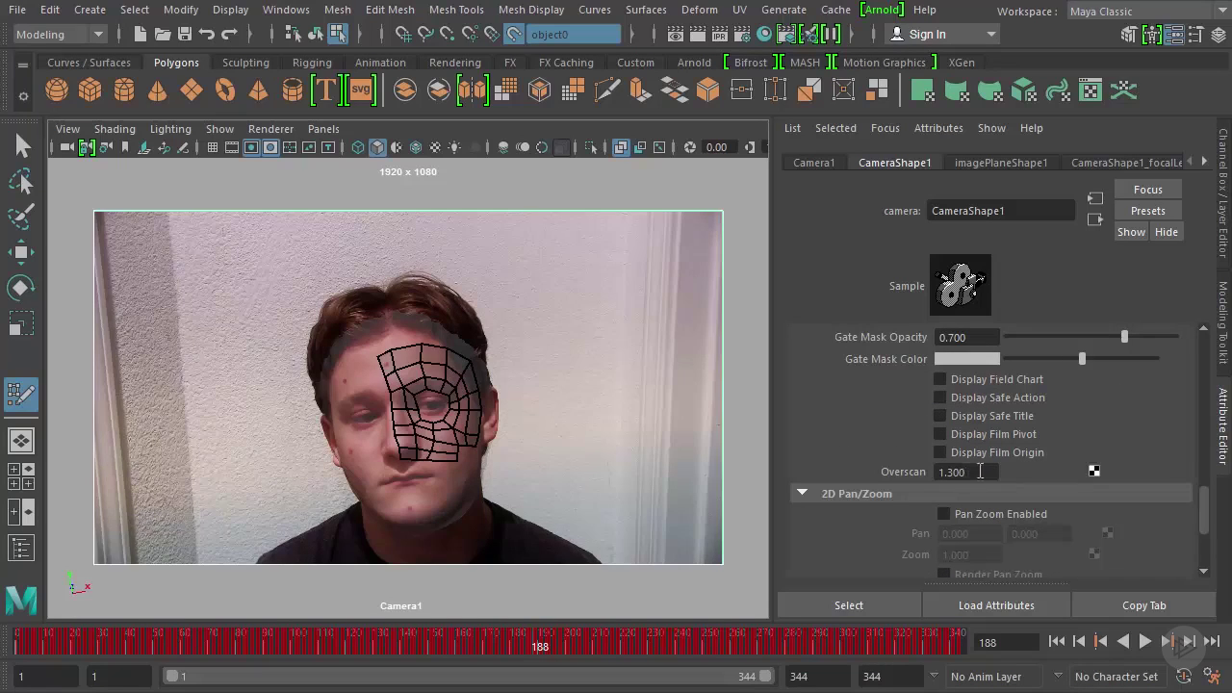
ctrl+drag(980, 472, 893, 478)
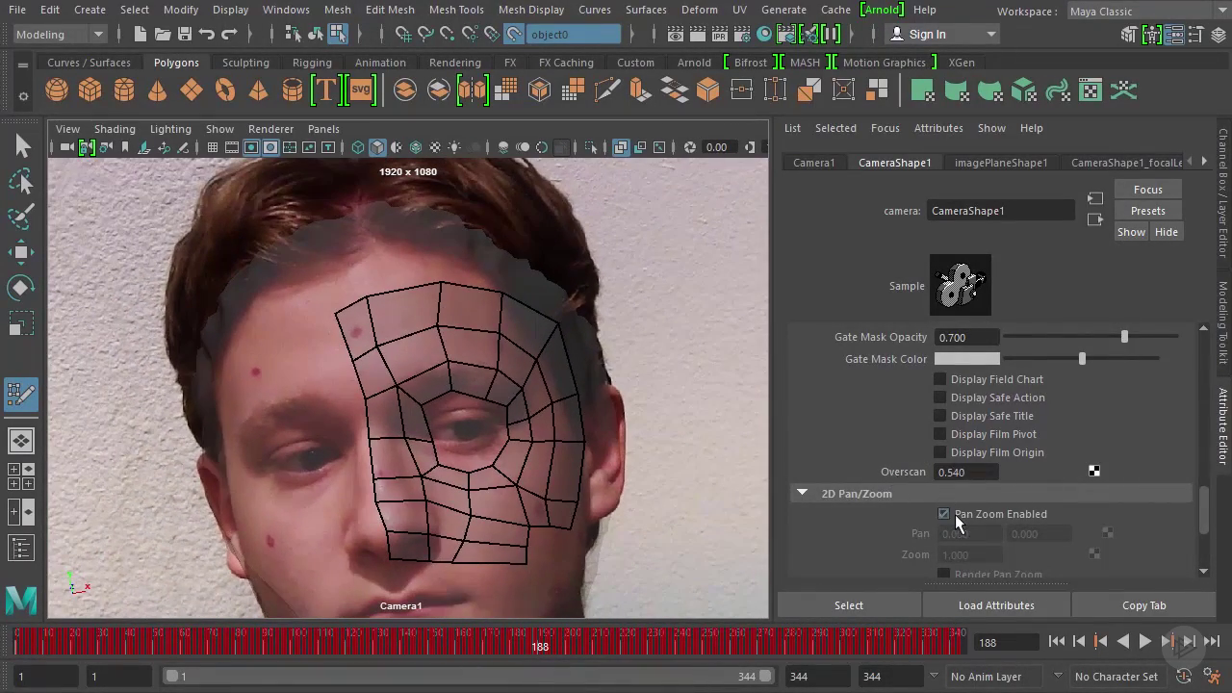
mouse_move(984, 533)
ctrl+mouse_down()
mouse_move(1047, 531)
mouse_move(998, 531)
ctrl+mouse_up()
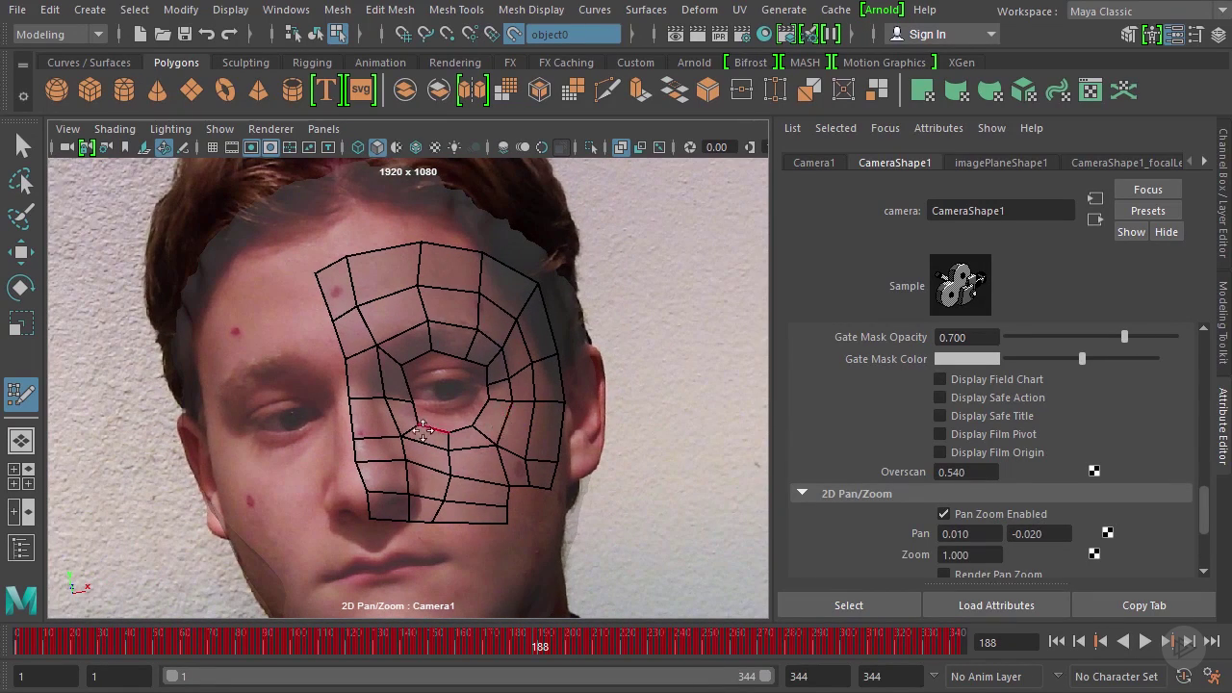
- Fit the inner eye ring's vertices to the eyelid outline and insert an edge loop around the eye
drag(436, 409, 442, 343)
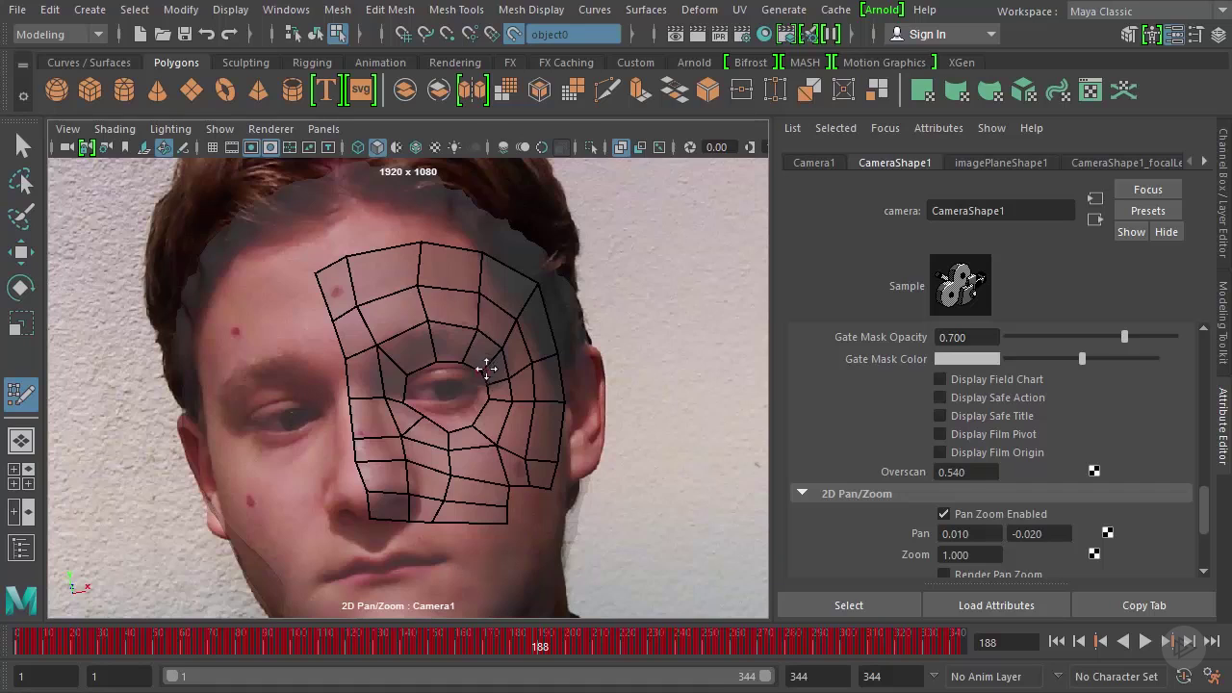
mouse_move(487, 369)
mouse_down()
mouse_move(488, 399)
mouse_move(447, 428)
mouse_up()
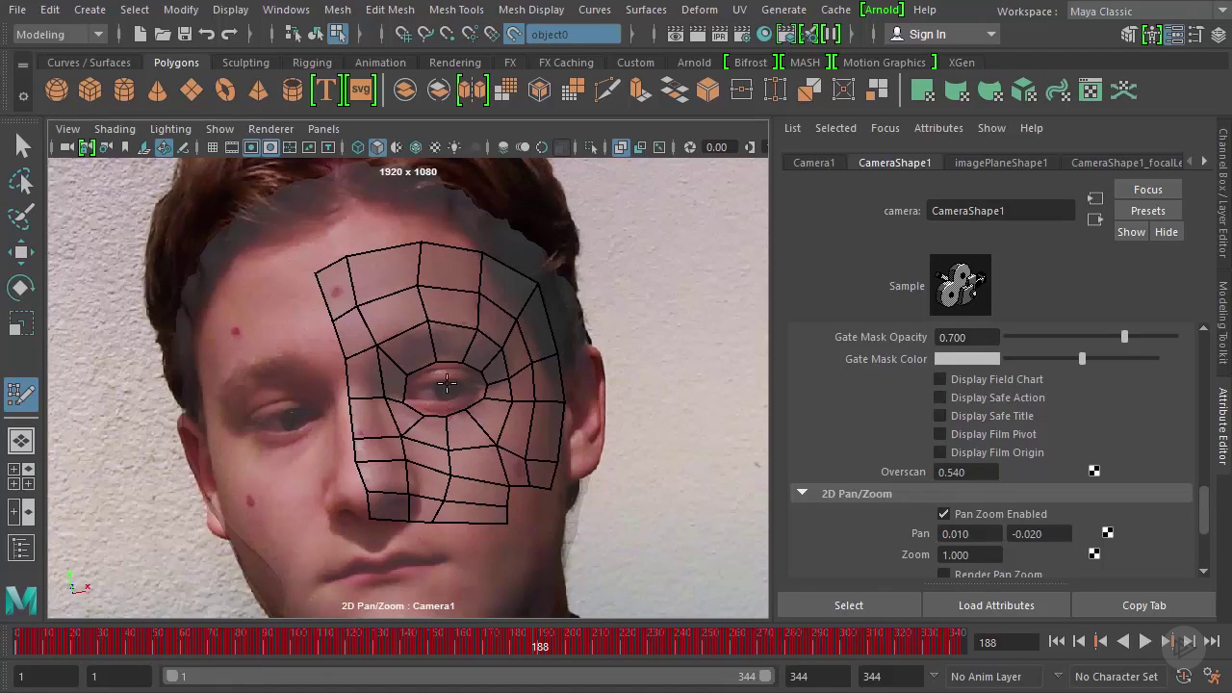
ctrl+click(447, 341)
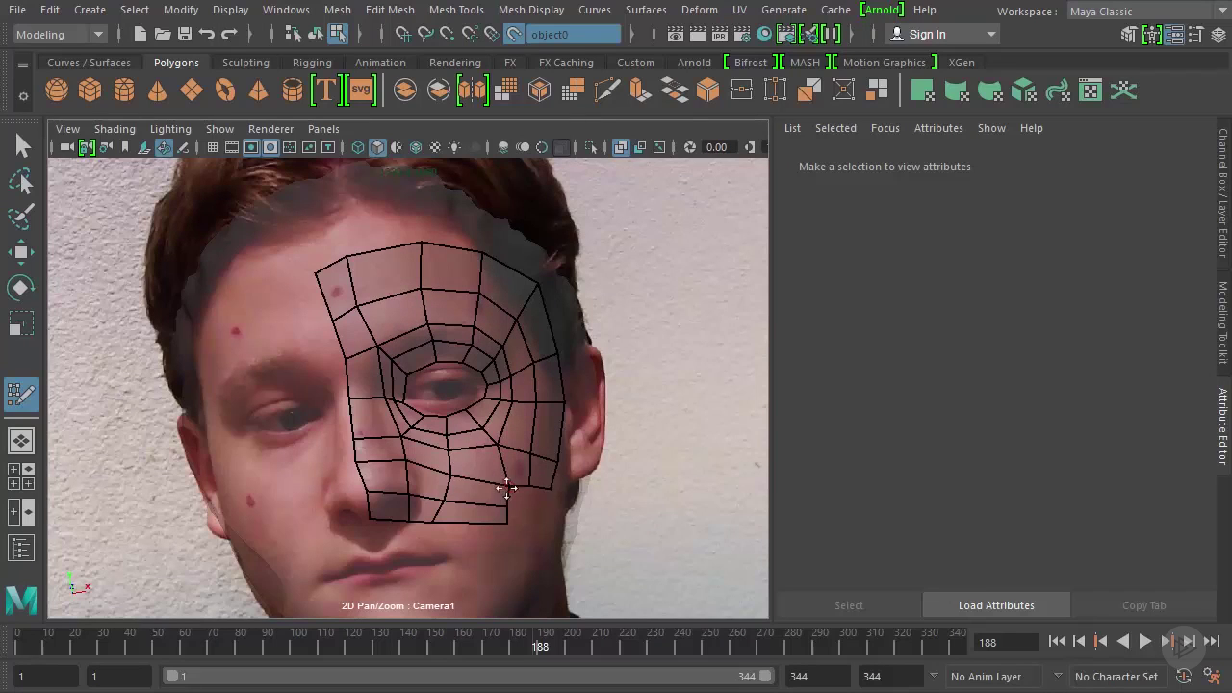
- Add two quads beneath the nose down towards the upper lip and straighten the outer quad by moving its vertices
click(374, 557)
click(405, 548)
shift+click(388, 534)
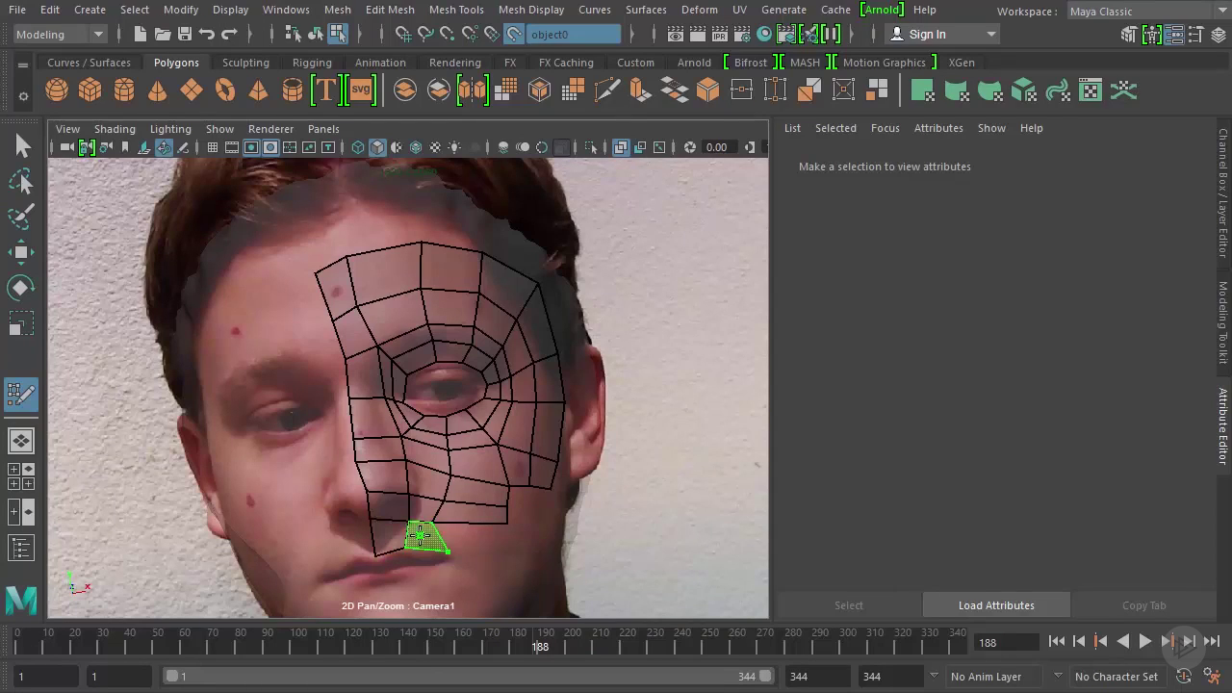
shift+click(429, 536)
shift+click(463, 535)
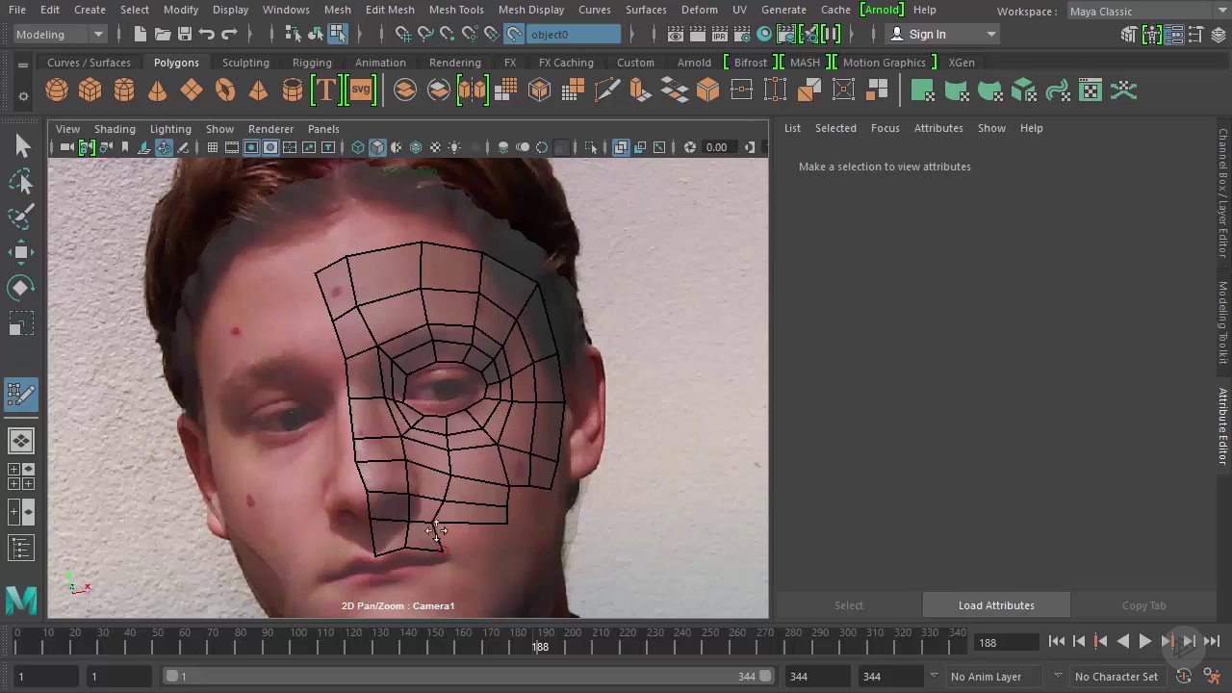
mouse_move(436, 522)
mouse_down()
mouse_move(449, 525)
mouse_move(450, 556)
mouse_up()
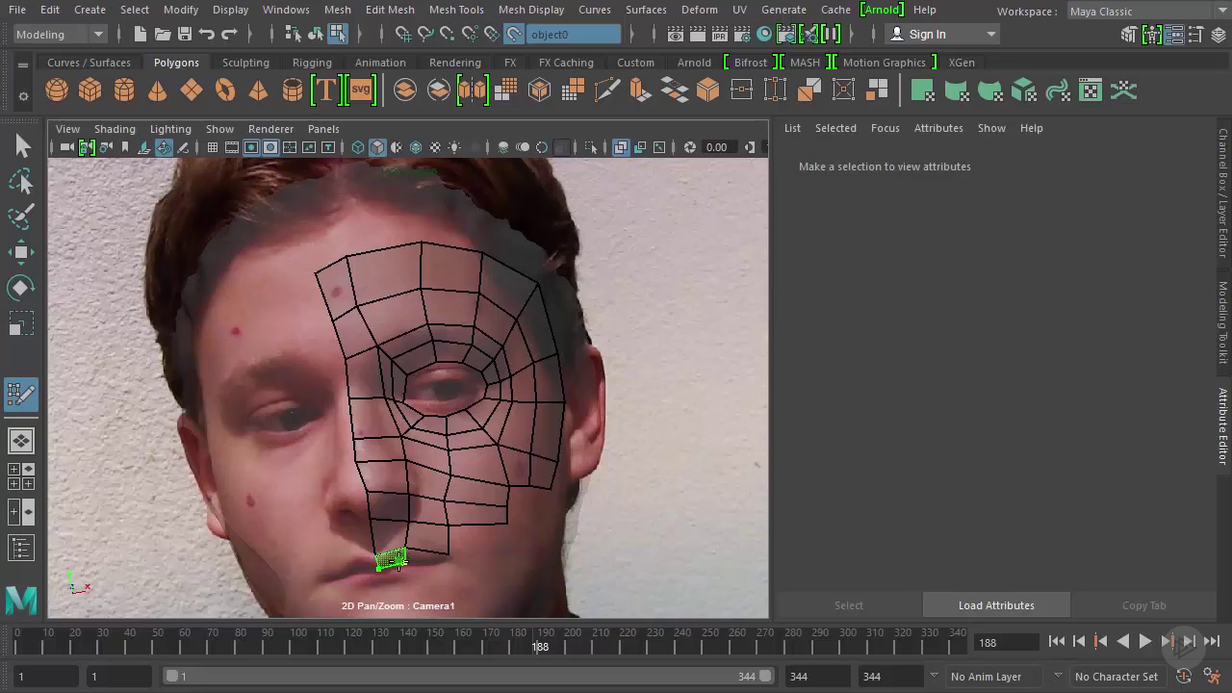
- Continue the strip below the nose with two rows of two thin quads down over the upper lip
shift+click(393, 561)
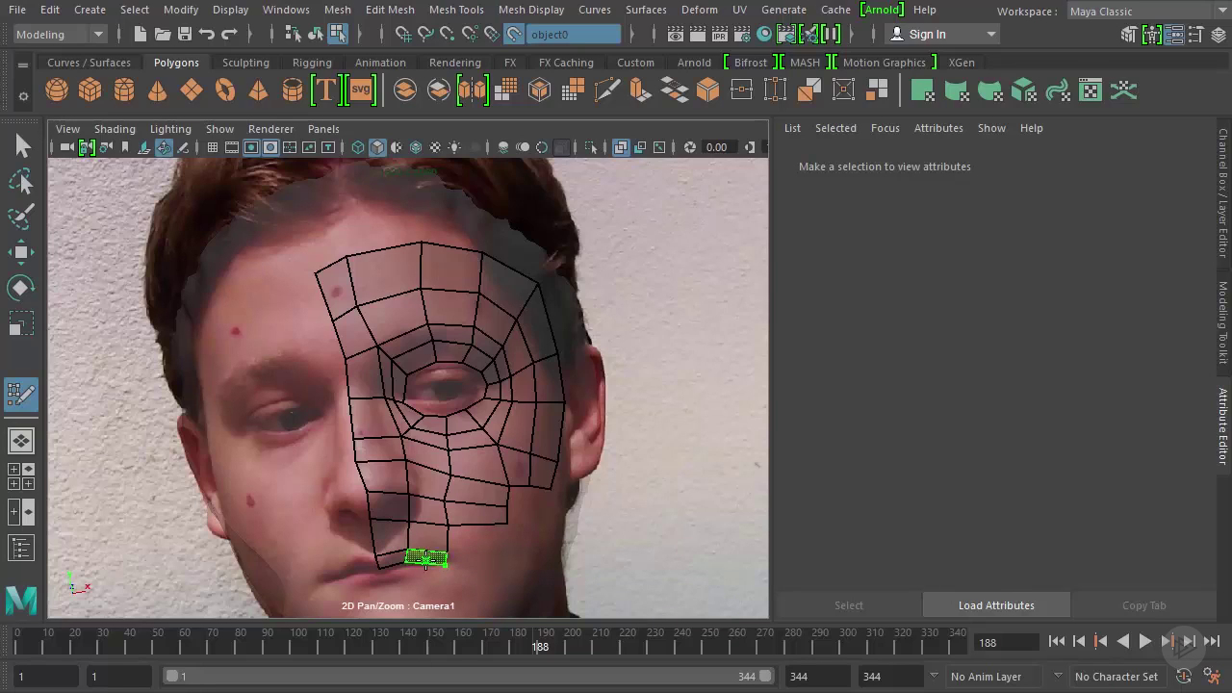
shift+click(423, 566)
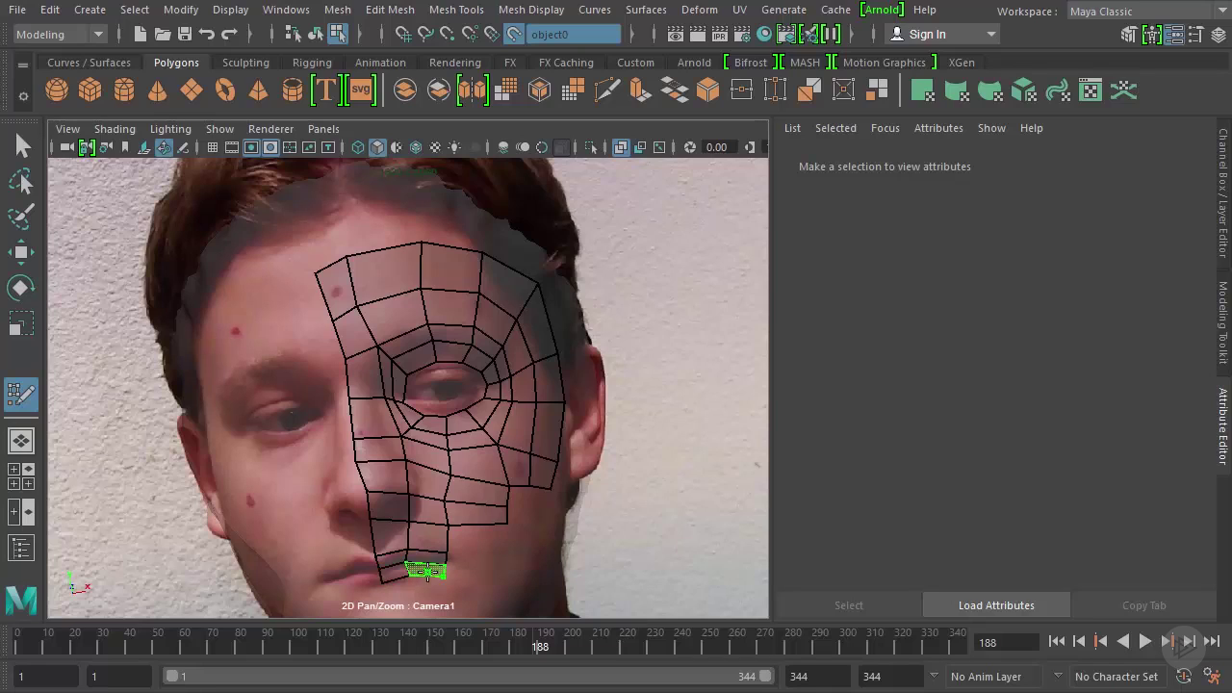
shift+click(426, 574)
- Add a row of three quads along the top of the forehead patch, up towards the hairline
click(302, 226)
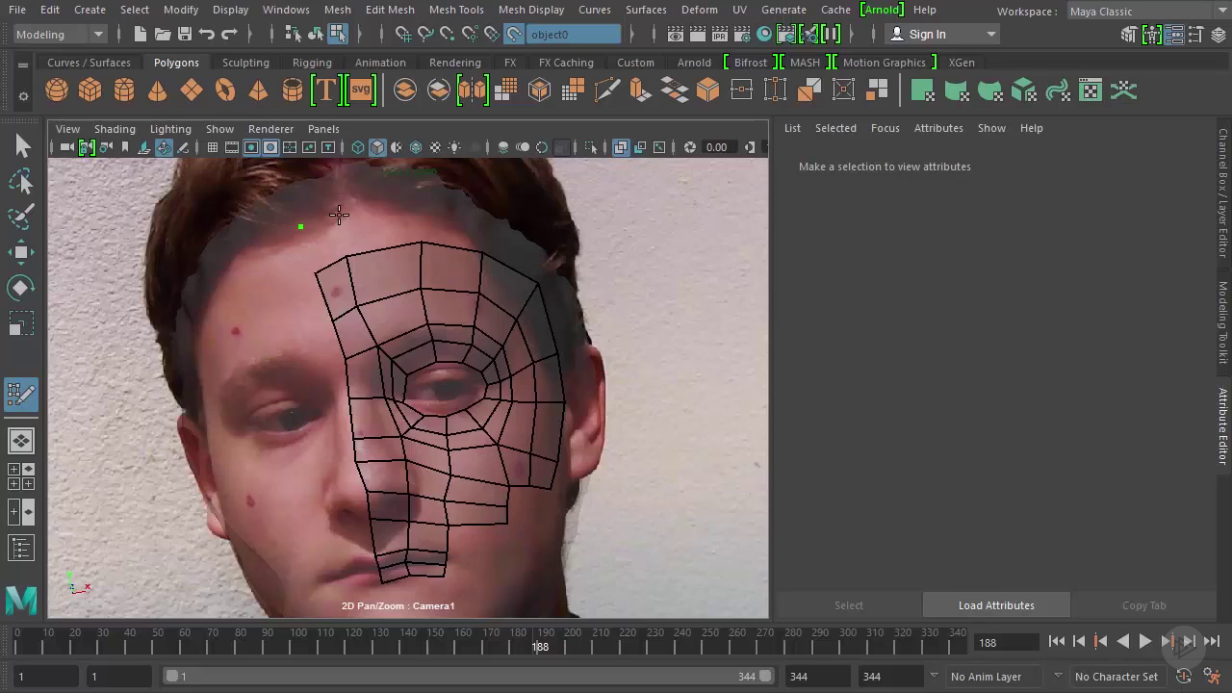
click(489, 223)
shift+click(468, 229)
shift+click(407, 232)
shift+click(337, 237)
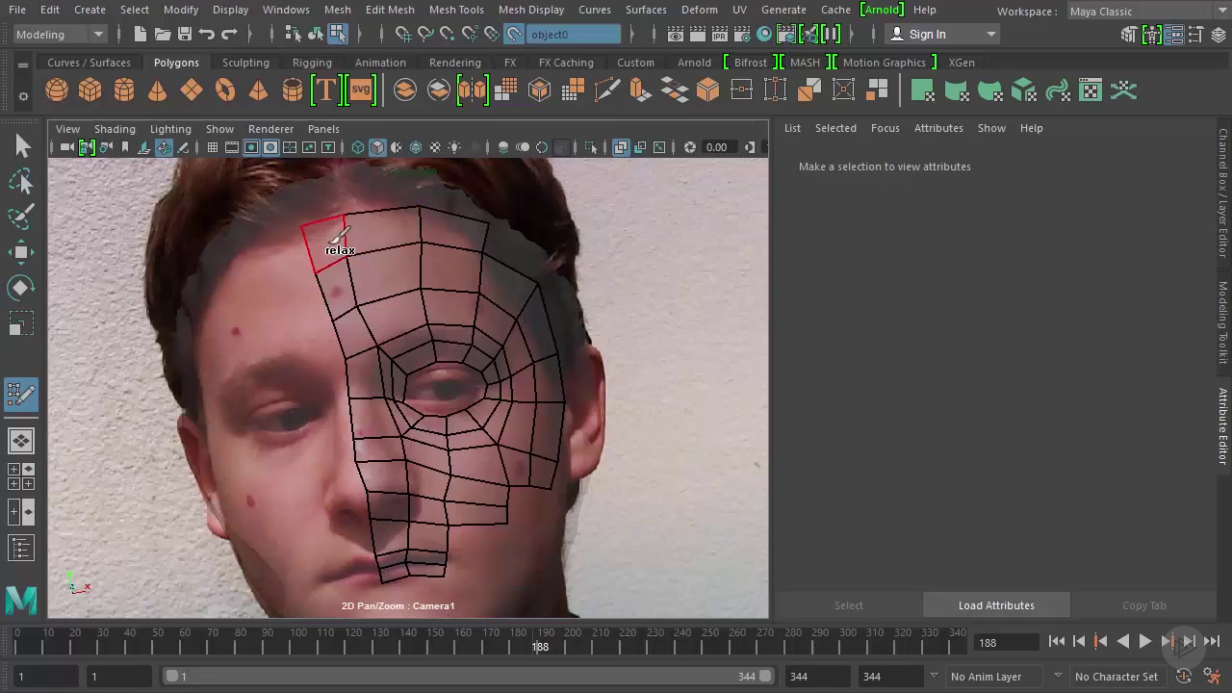